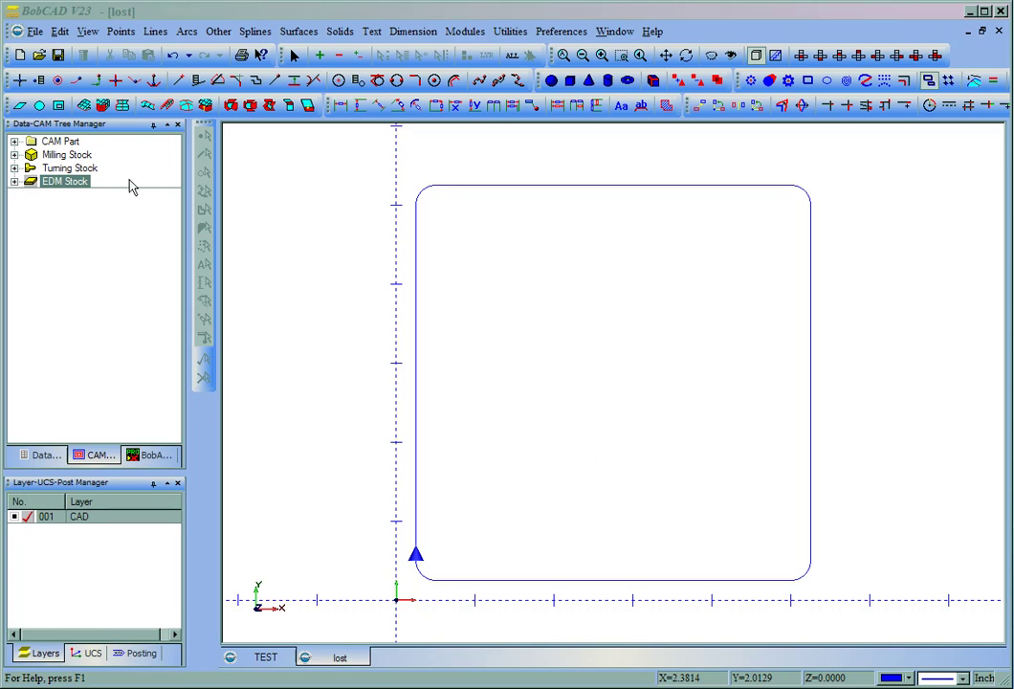
click(32, 157)
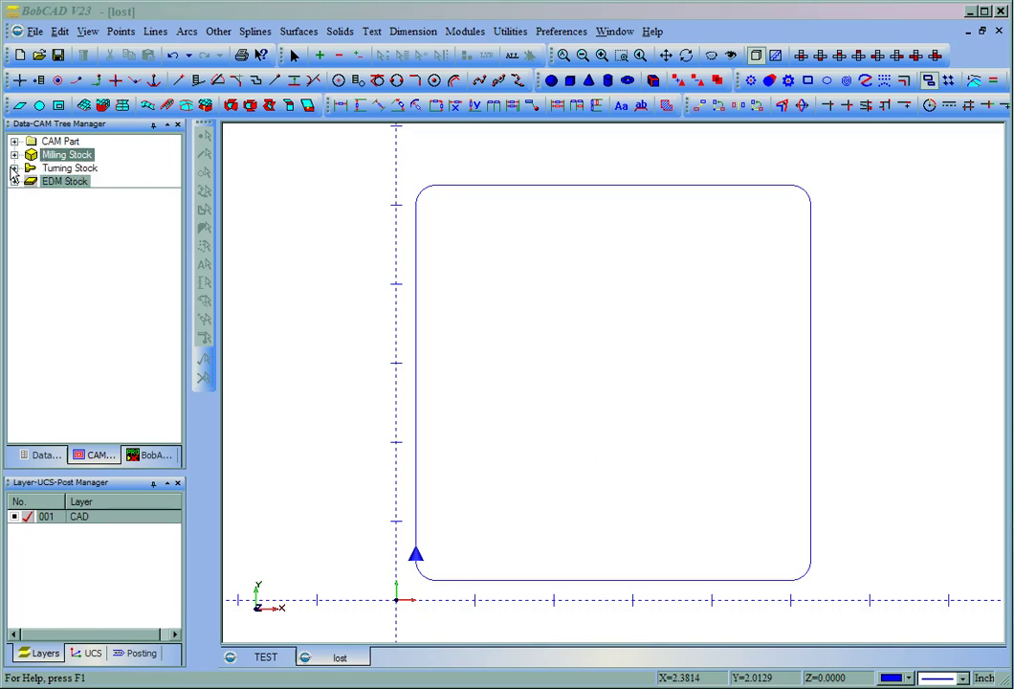
click(15, 155)
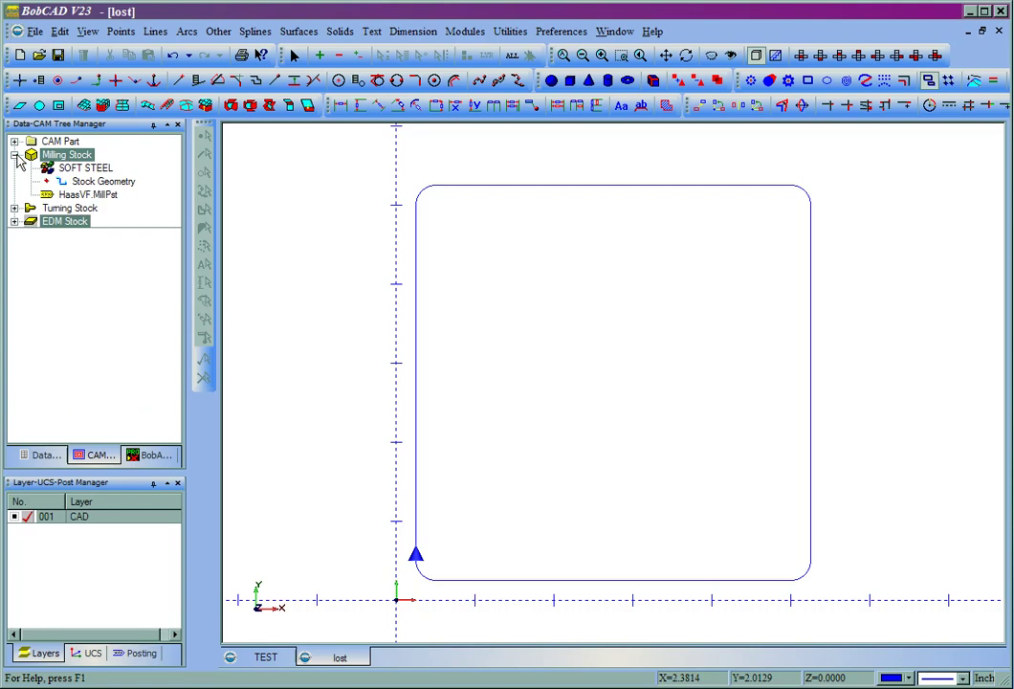
right_click(94, 162)
mouse_move(143, 167)
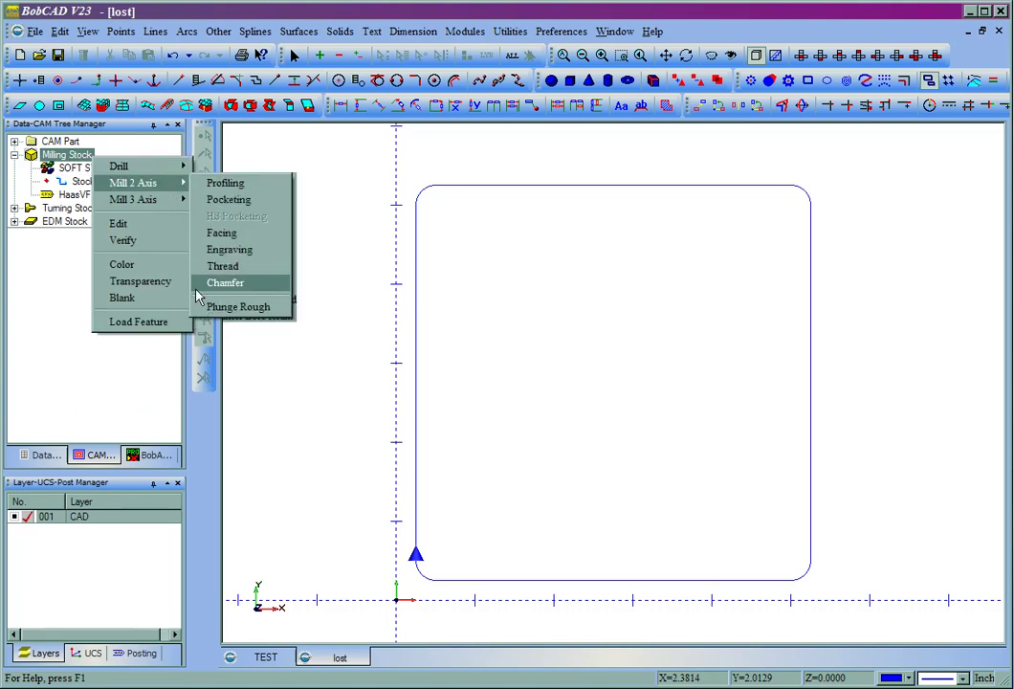
mouse_move(175, 201)
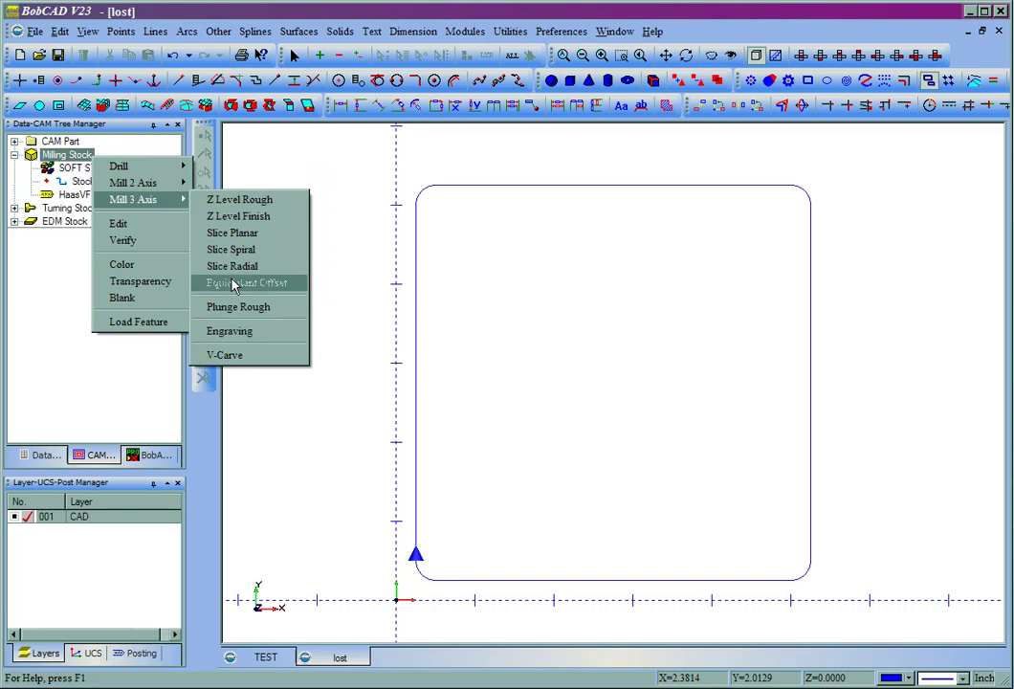
click(388, 173)
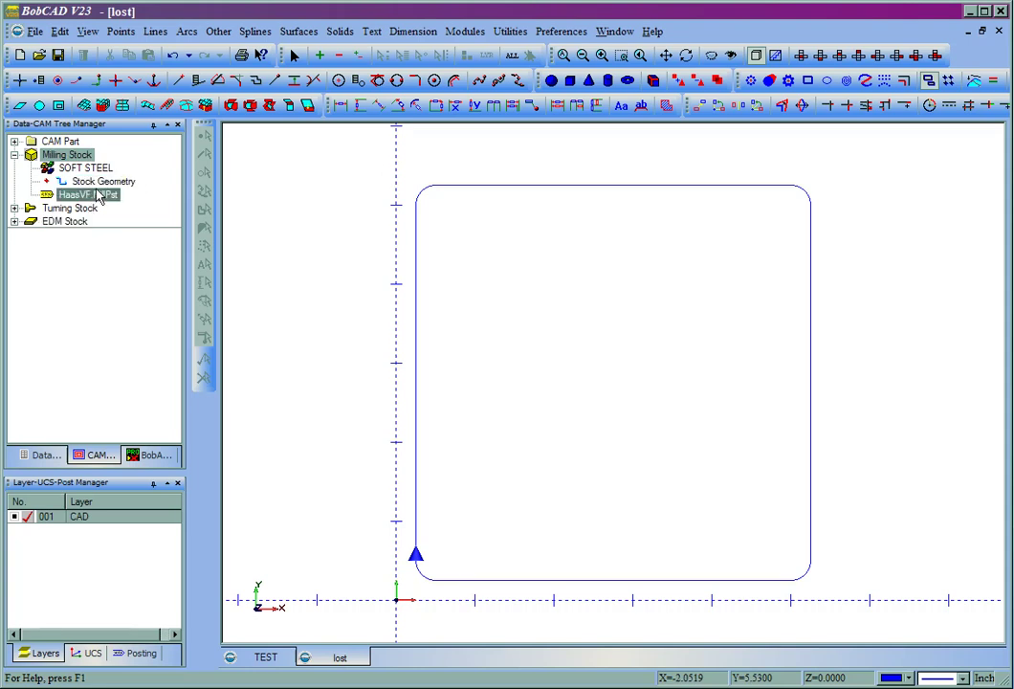
- Open the current settings of Milling Tools and set the machine make to LASER
click(15, 141)
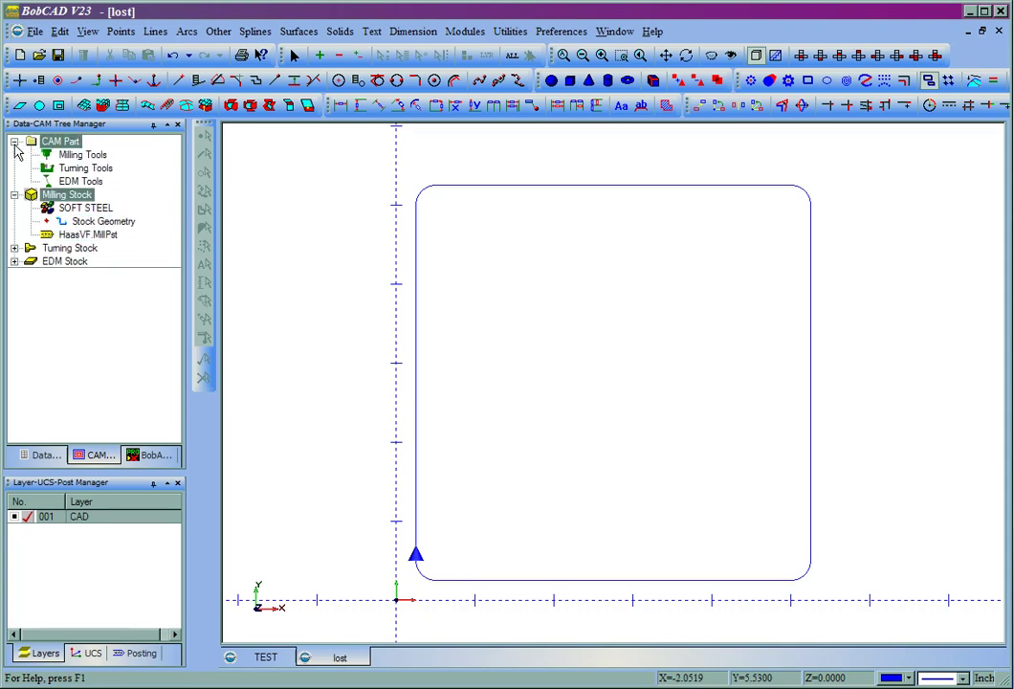
right_click(98, 160)
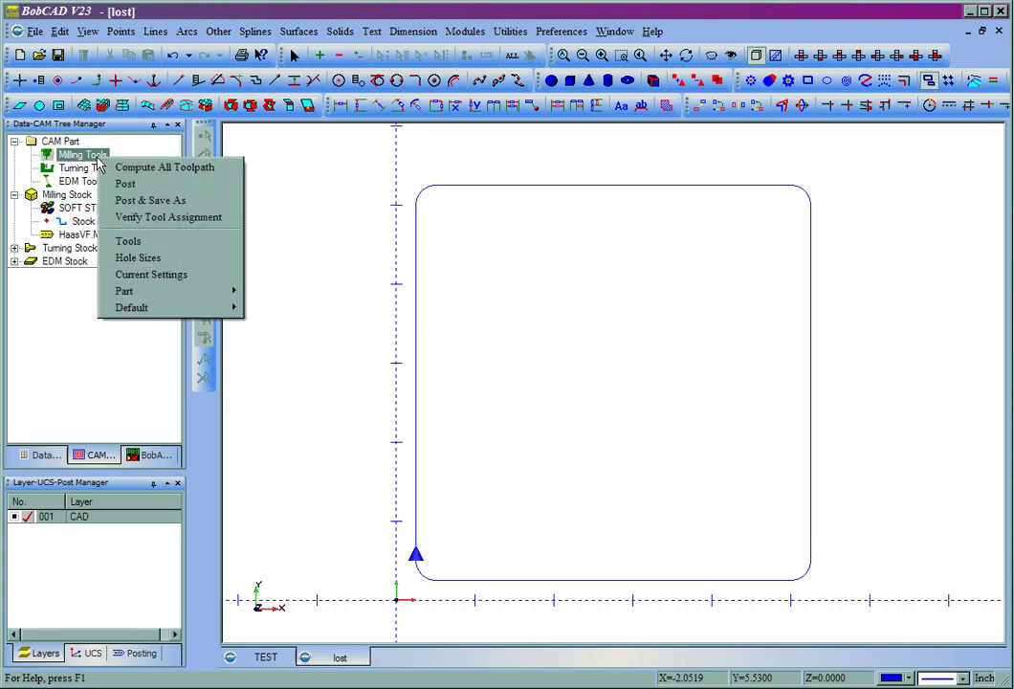
click(175, 281)
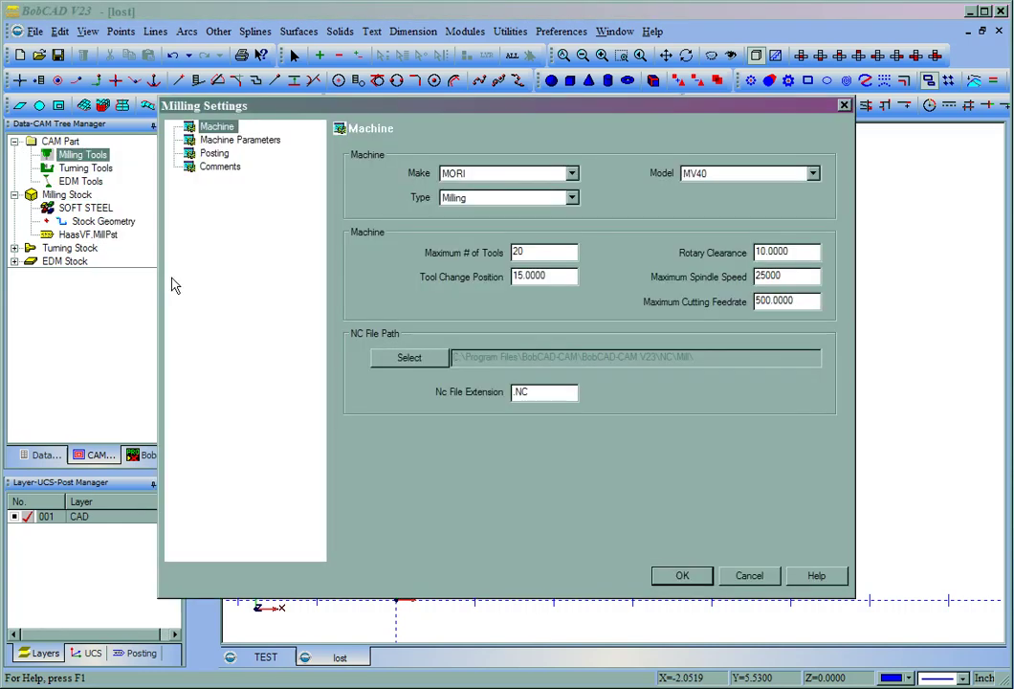
click(219, 128)
click(572, 175)
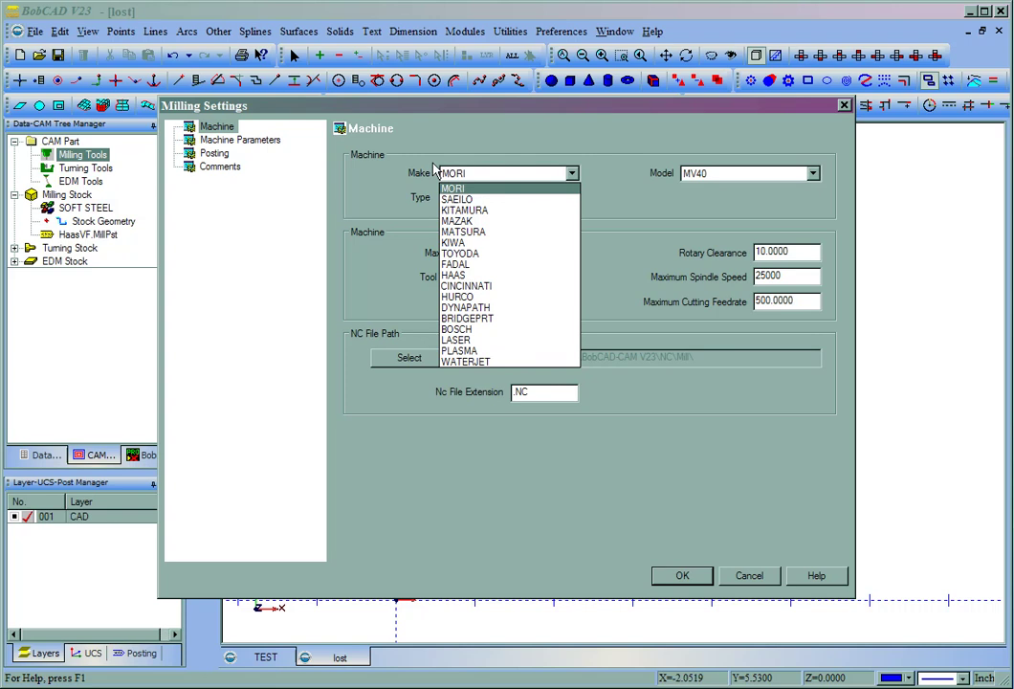
click(483, 341)
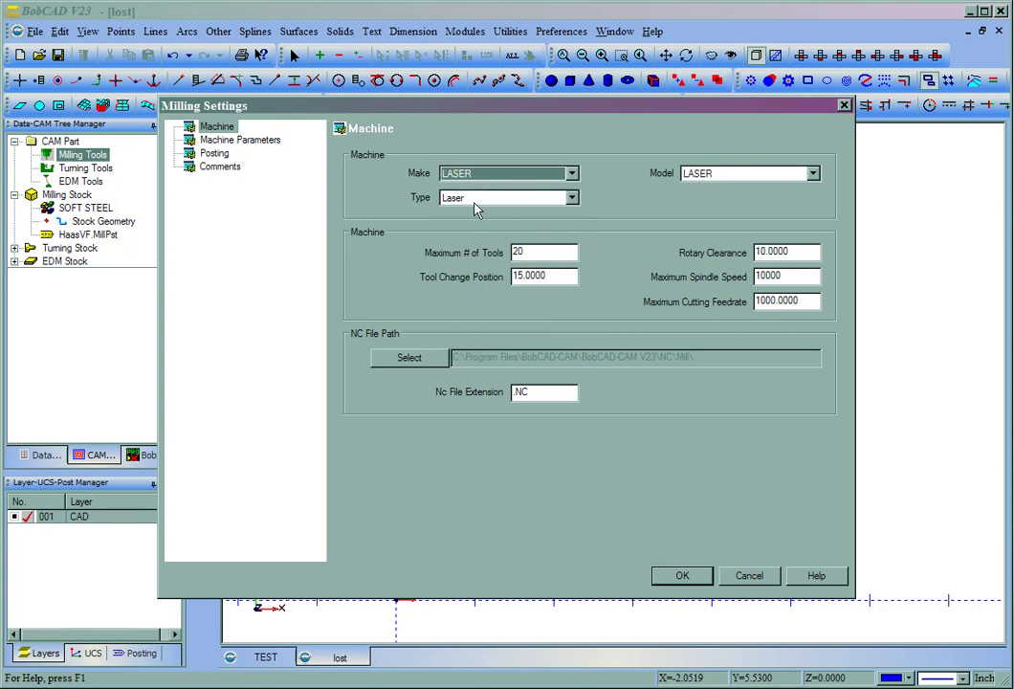
- Assign Generic_Laser.MillPst from the old folder as the post processor and accept the milling settings
click(234, 141)
click(212, 155)
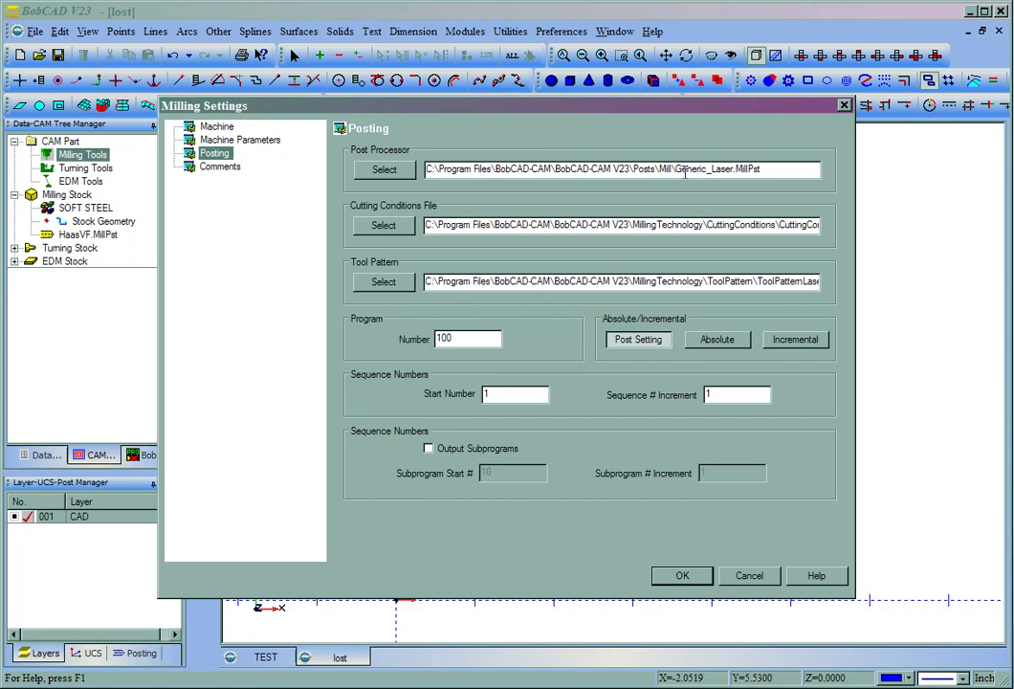
drag(676, 169, 770, 168)
click(775, 169)
click(388, 170)
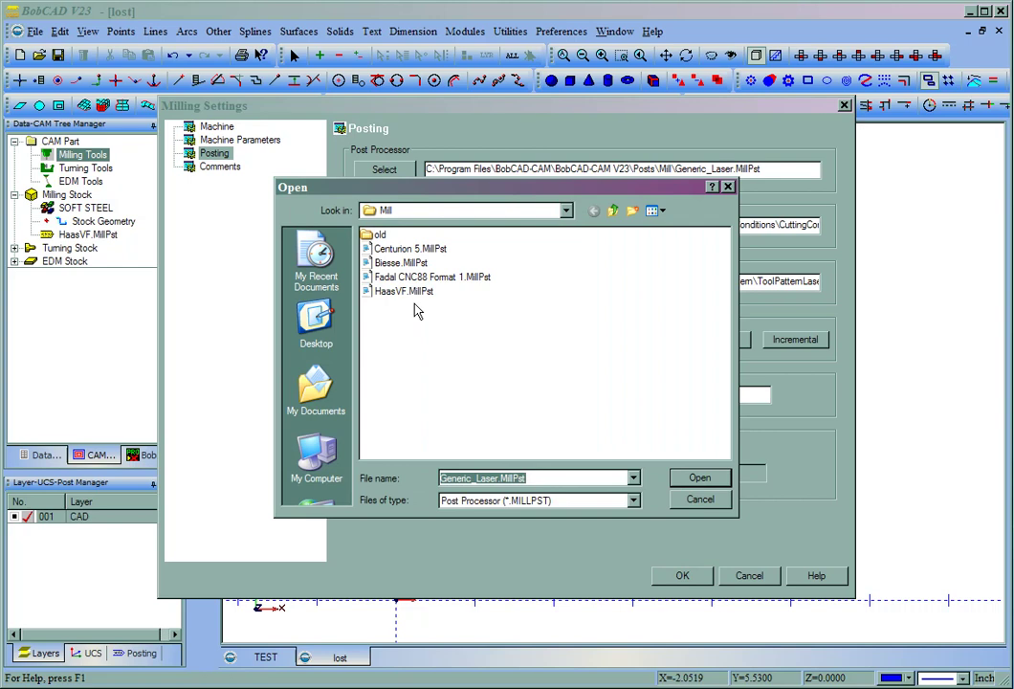
double_click(380, 234)
click(404, 305)
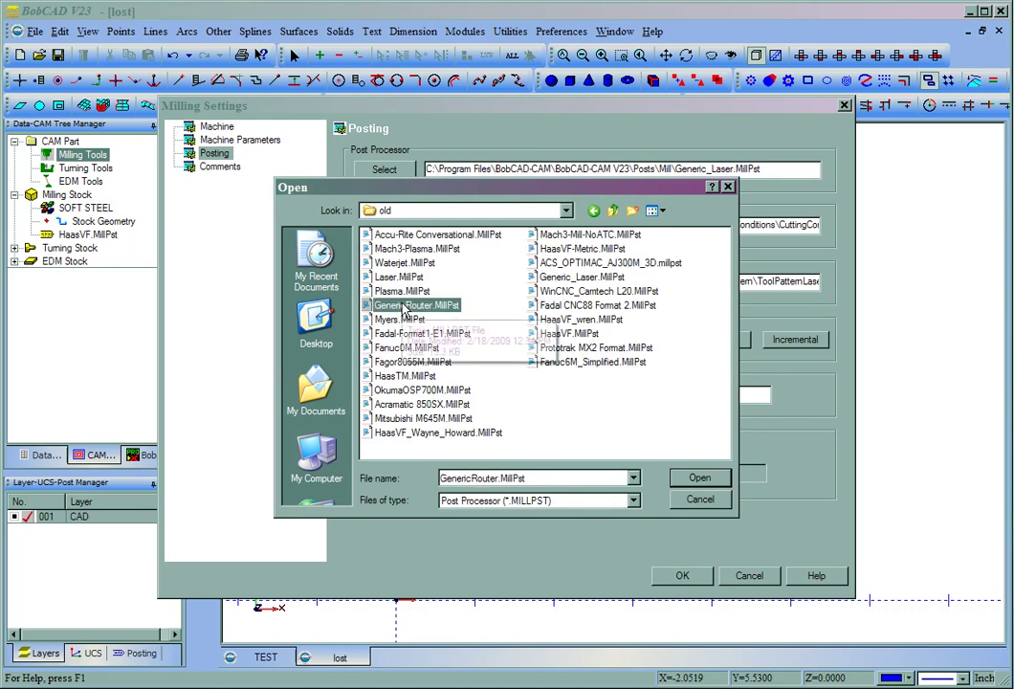
click(579, 277)
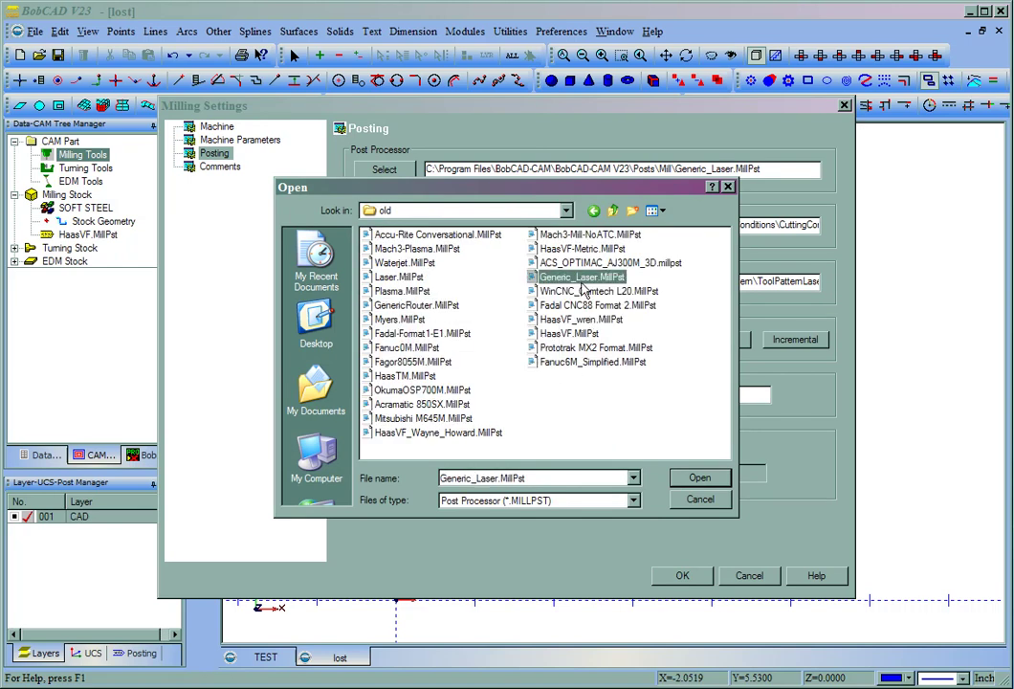
click(699, 477)
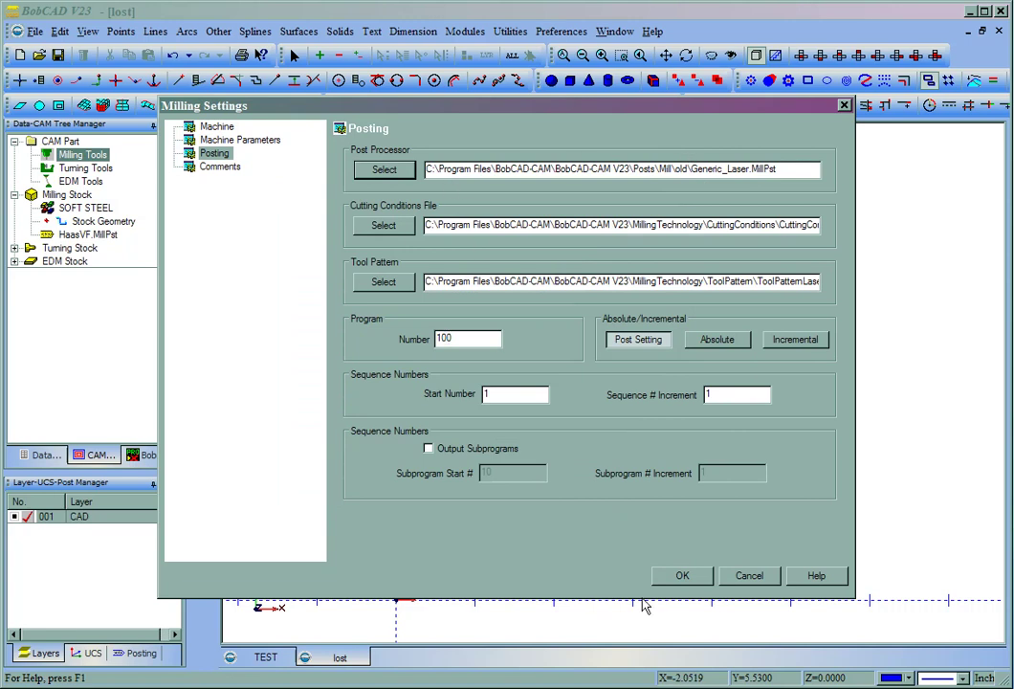
click(680, 574)
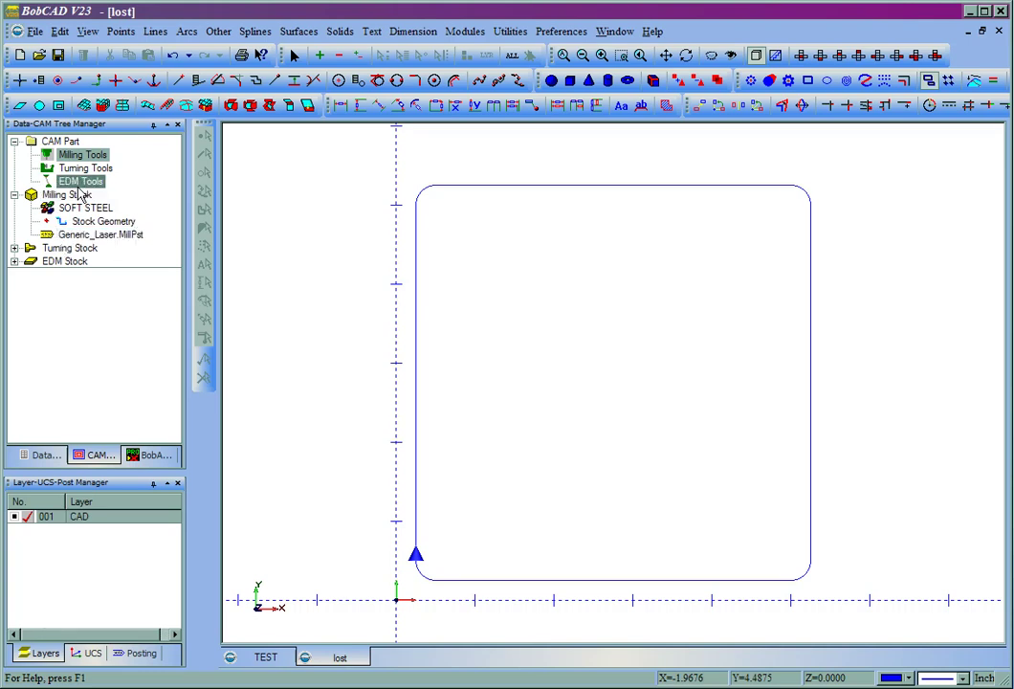
- Add a 2-axis Profiling feature to Milling Stock and expand its Profile operation to show the Laser entry
right_click(80, 195)
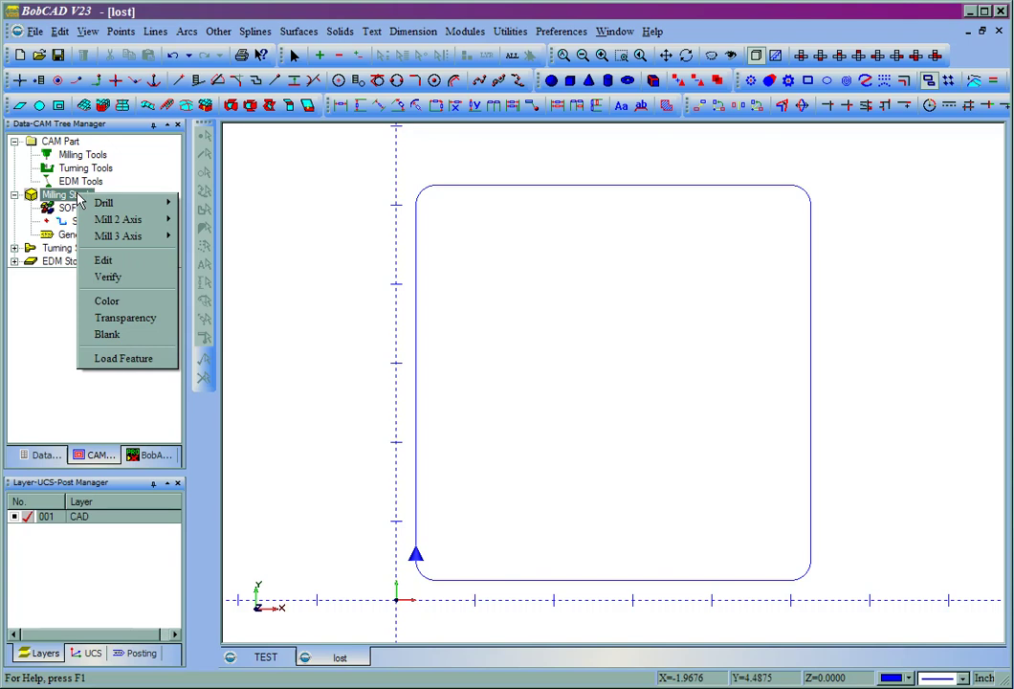
mouse_move(153, 203)
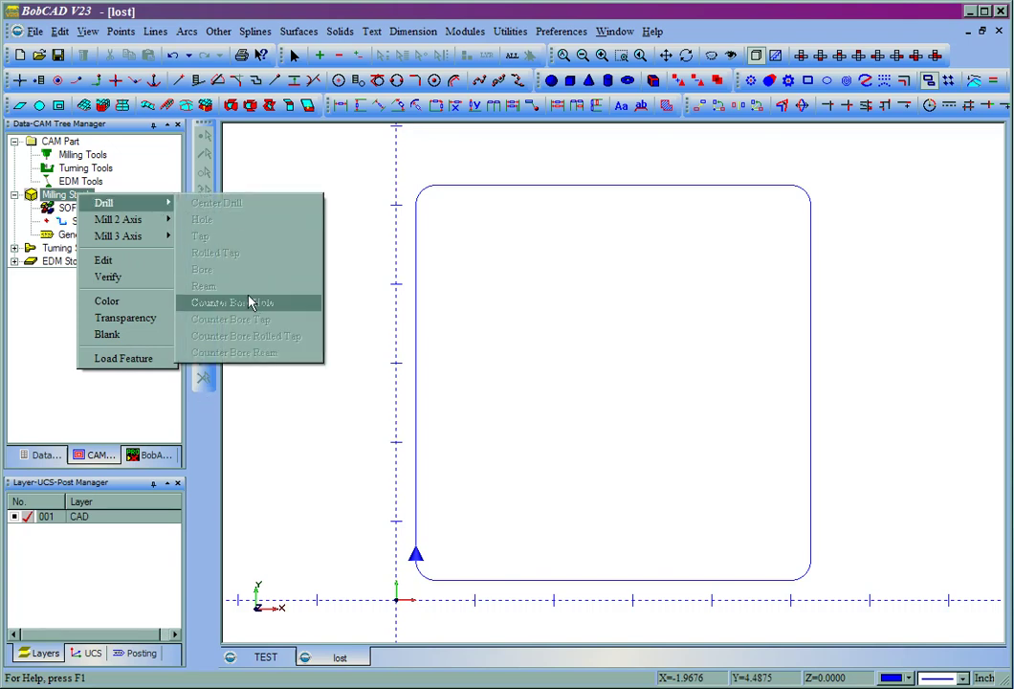
mouse_move(143, 236)
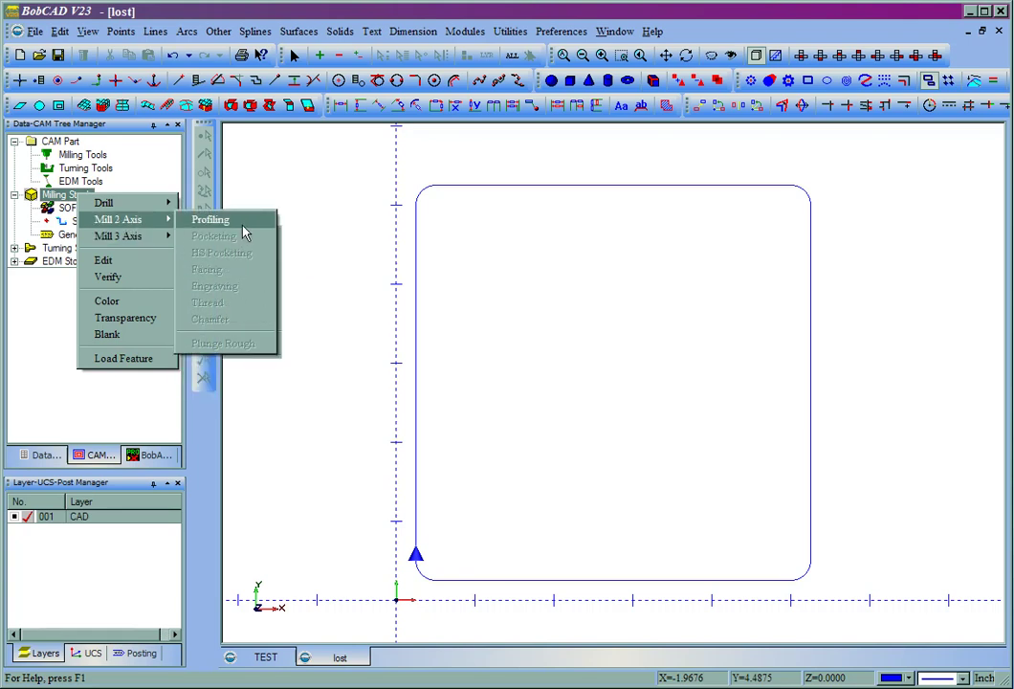
click(244, 232)
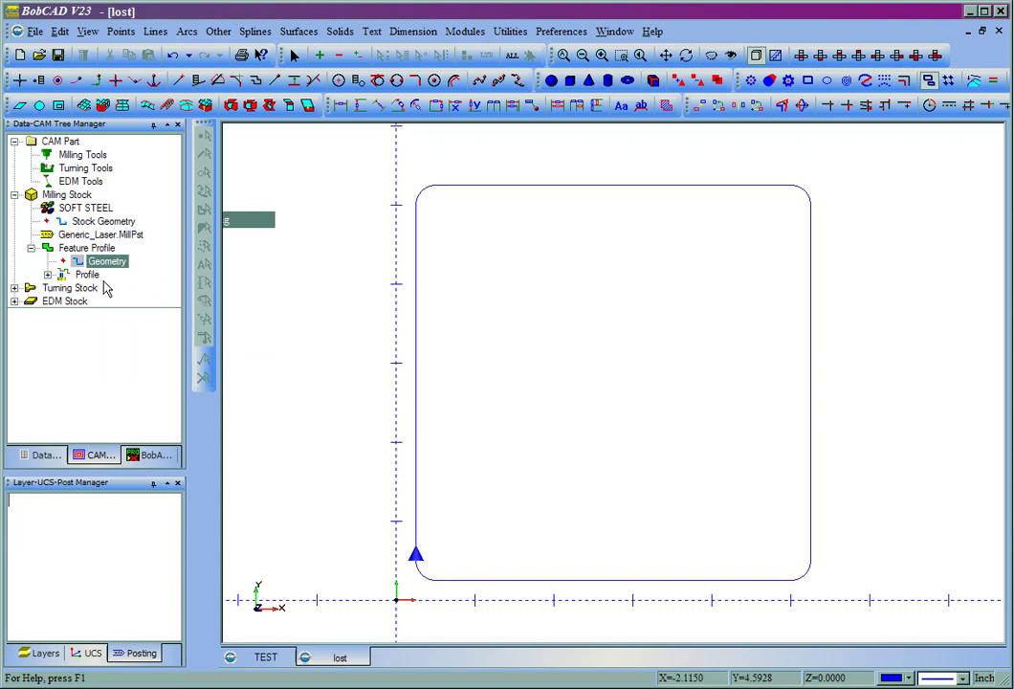
double_click(86, 275)
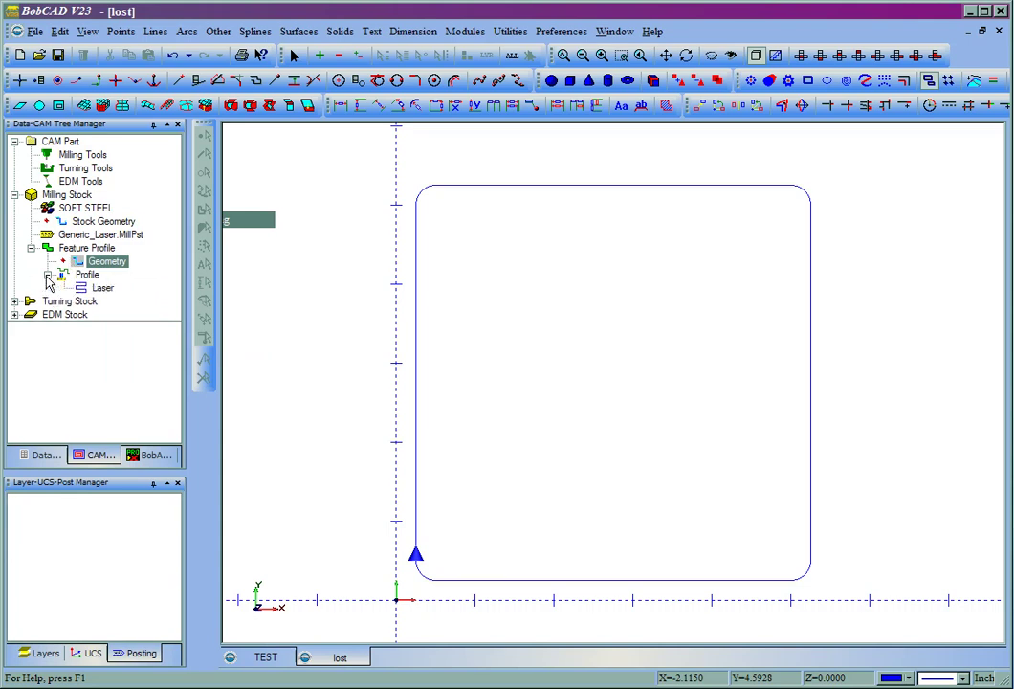
click(105, 289)
- Assign the rounded square contour as the geometry of the profile feature
right_click(108, 262)
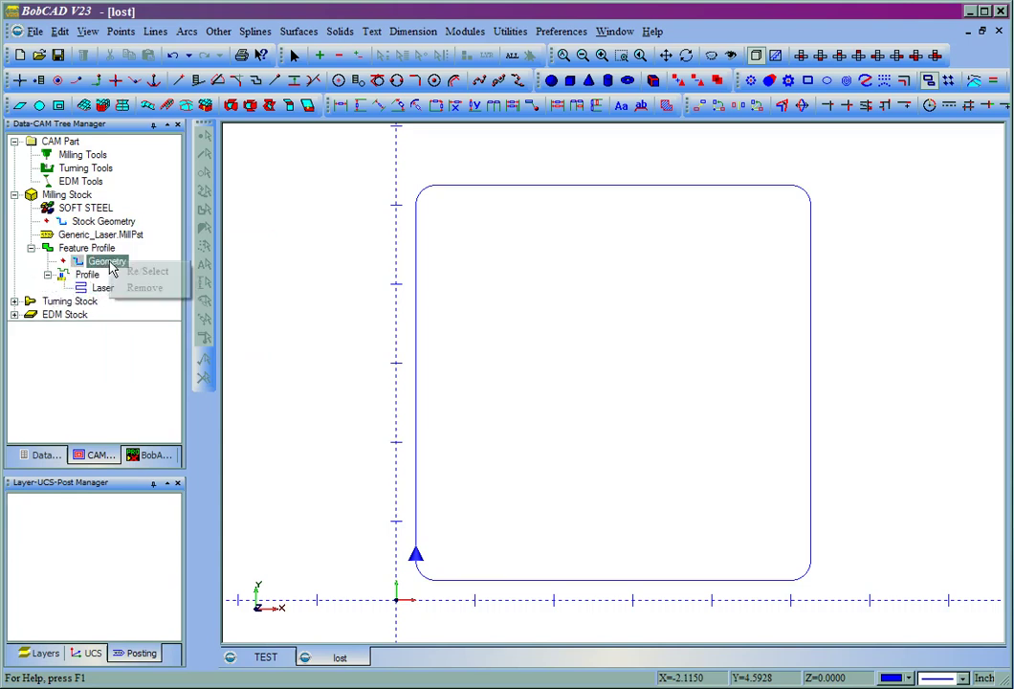
click(153, 272)
click(414, 557)
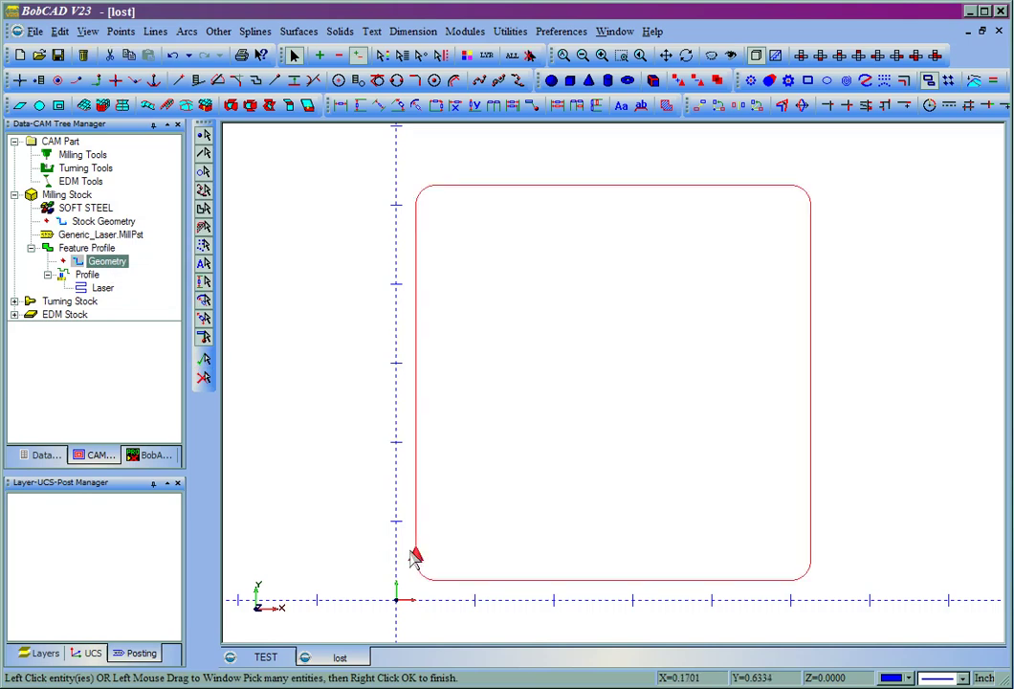
right_click(381, 335)
click(404, 345)
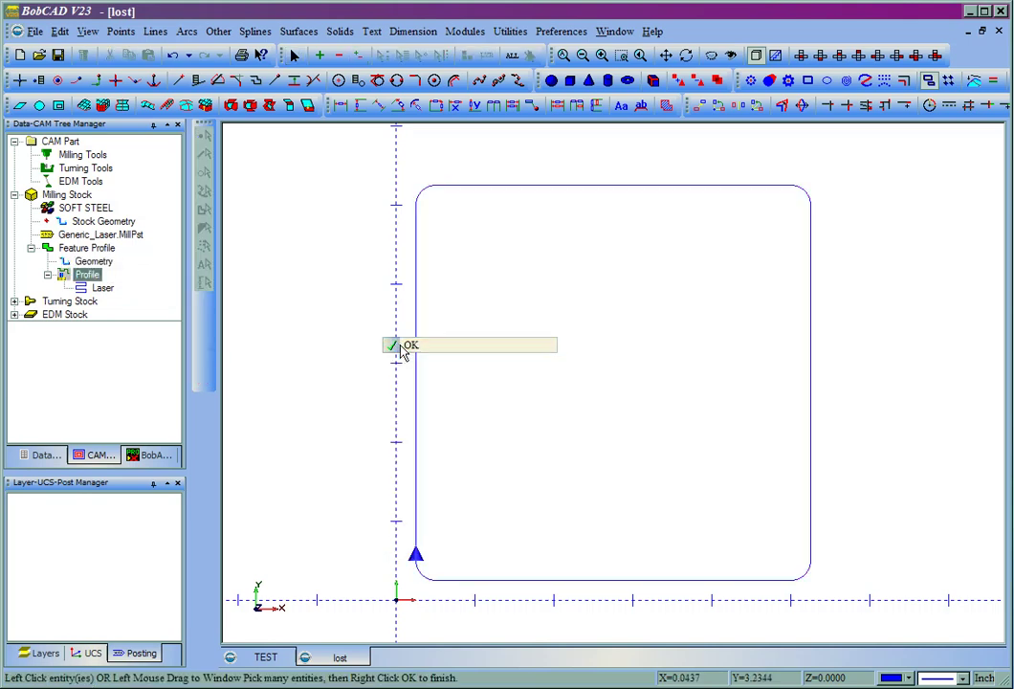
- Open the Profile operation's parameters, try the tool compensation options and set the compensation to the left side of the contour
right_click(88, 274)
click(134, 285)
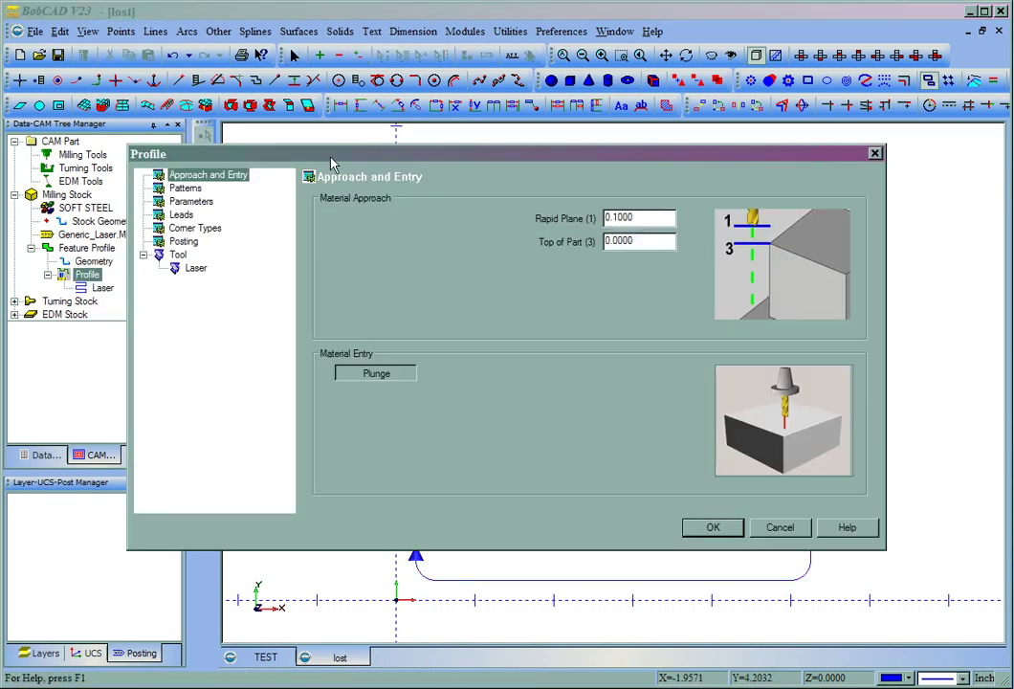
drag(335, 158, 443, 179)
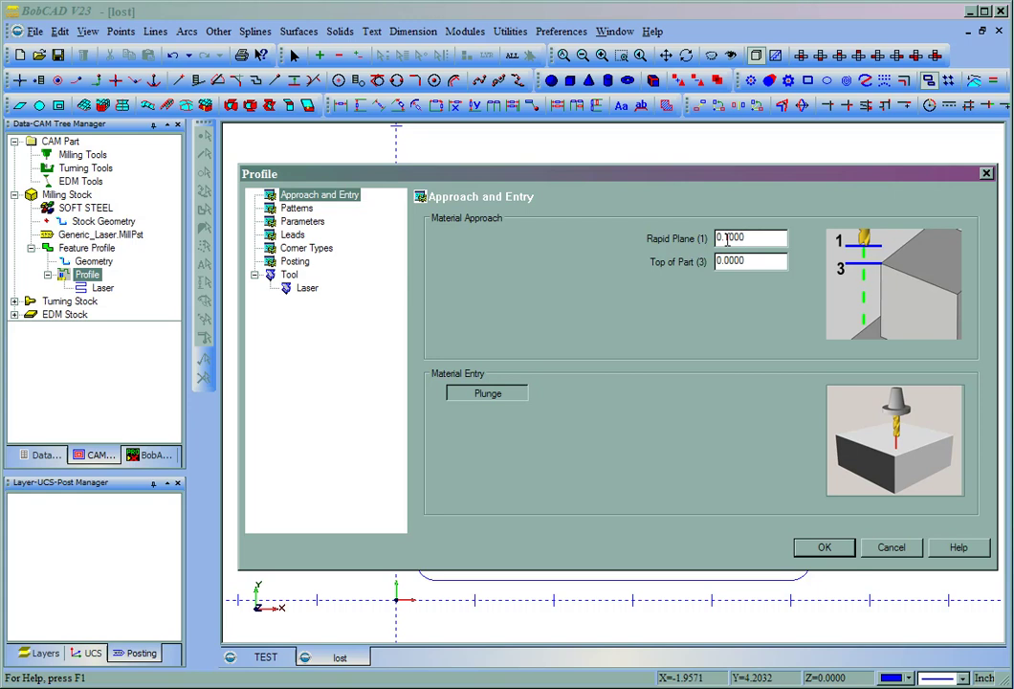
click(296, 210)
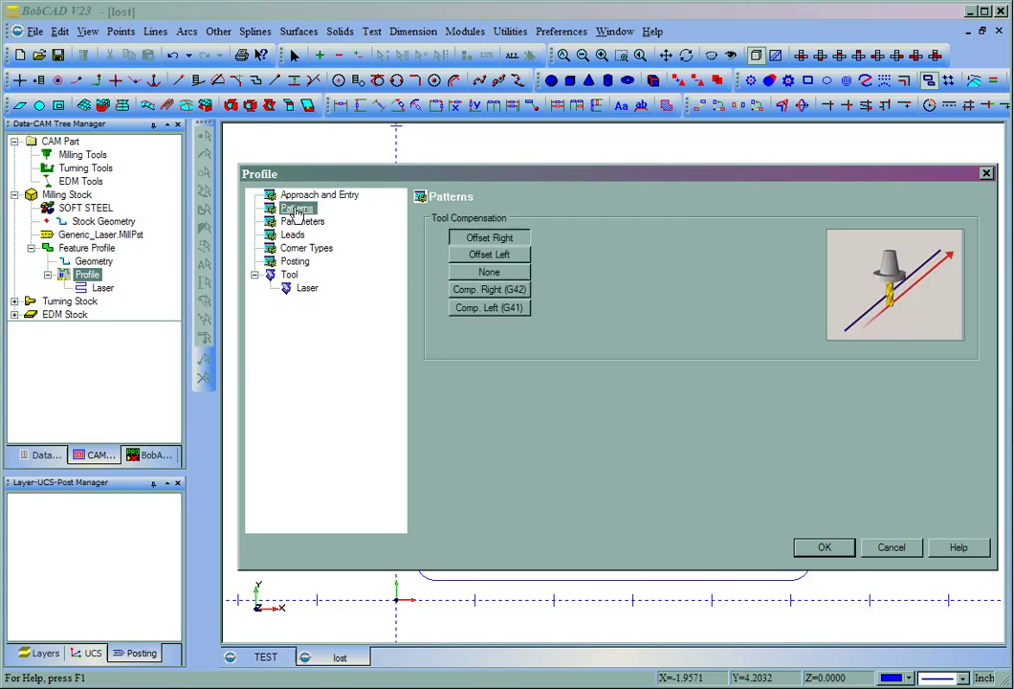
click(489, 256)
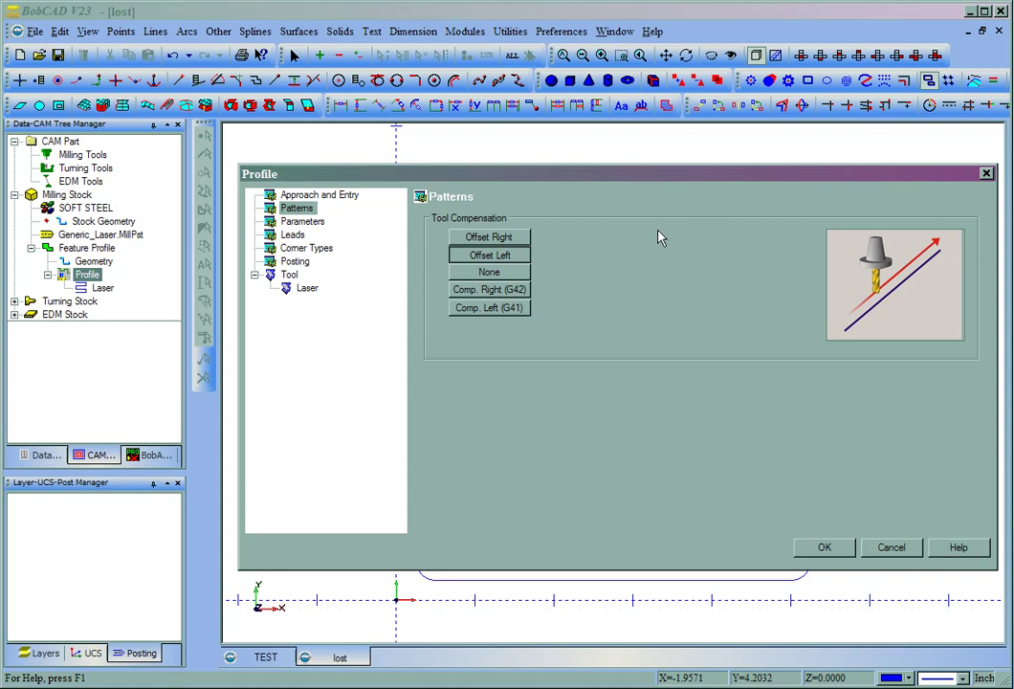
click(469, 238)
click(473, 256)
click(483, 290)
click(489, 255)
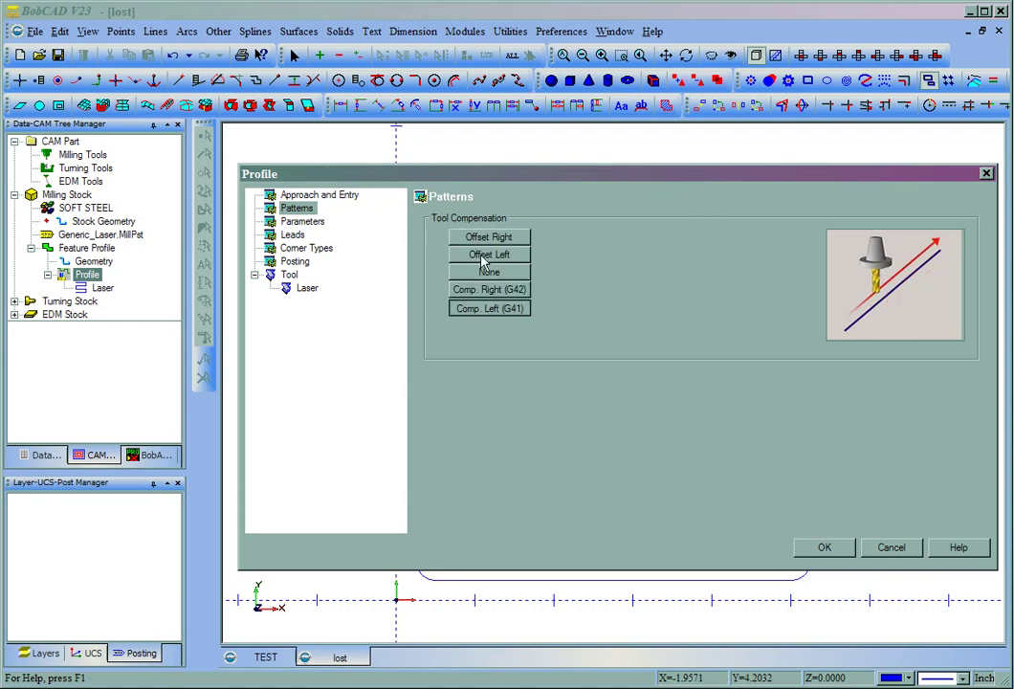
- Set both the lead-in and the lead-out of the profile to Right Angle
click(323, 223)
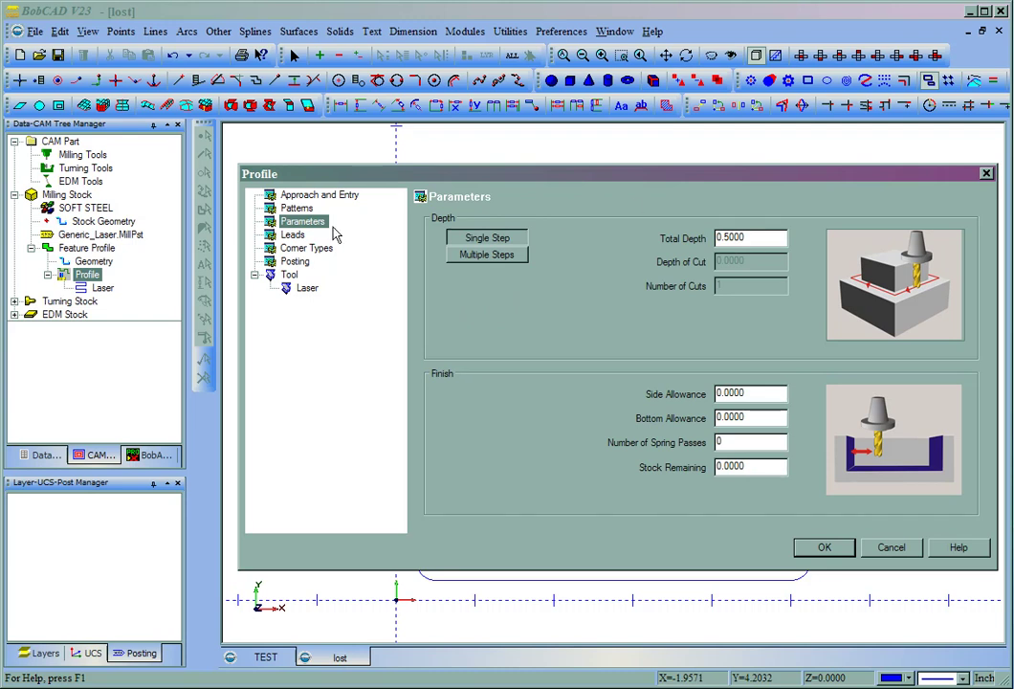
click(295, 235)
click(487, 272)
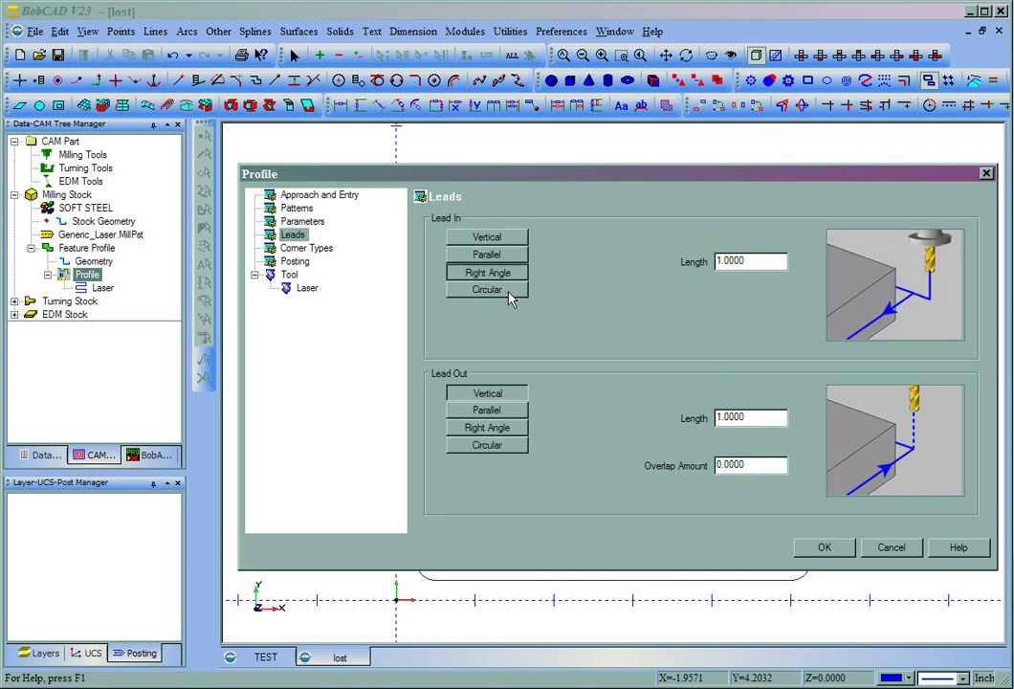
click(488, 428)
- Set the lead-in length and the lead-out length to 0.25 each
double_click(751, 261)
text(.25)
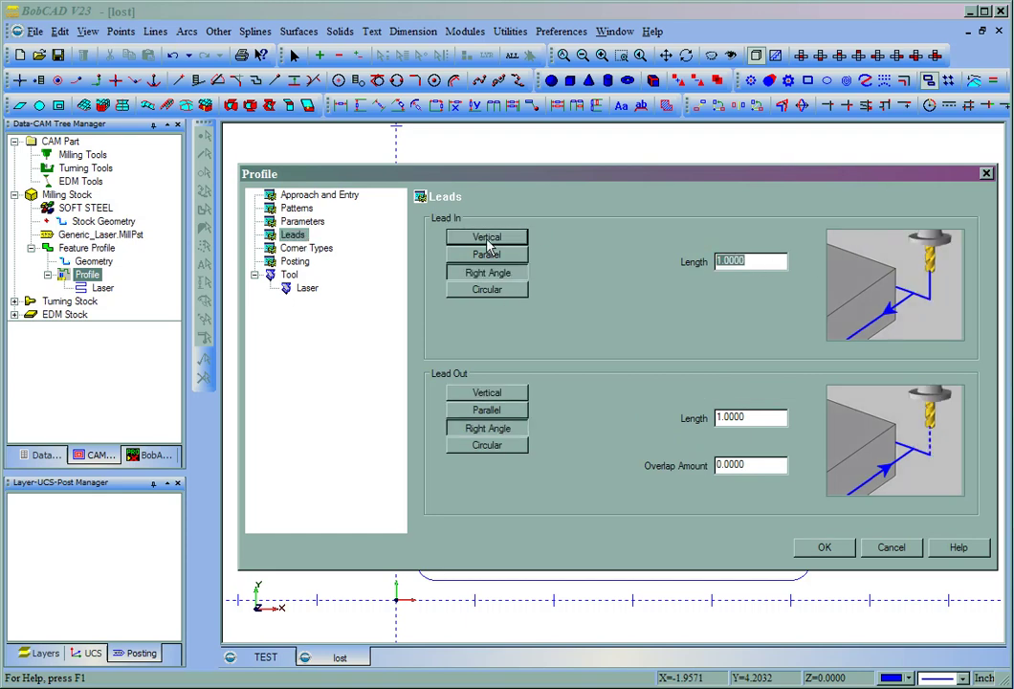
key(Tab)
key(Tab)
key(Tab)
key(Tab)
key(Tab)
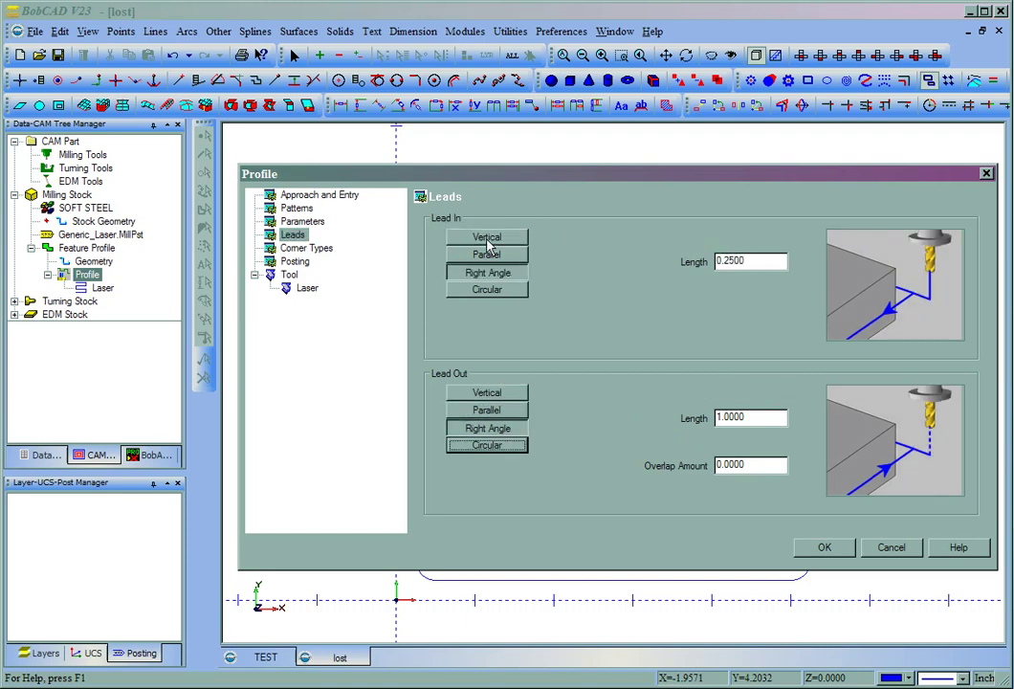
text(.25)
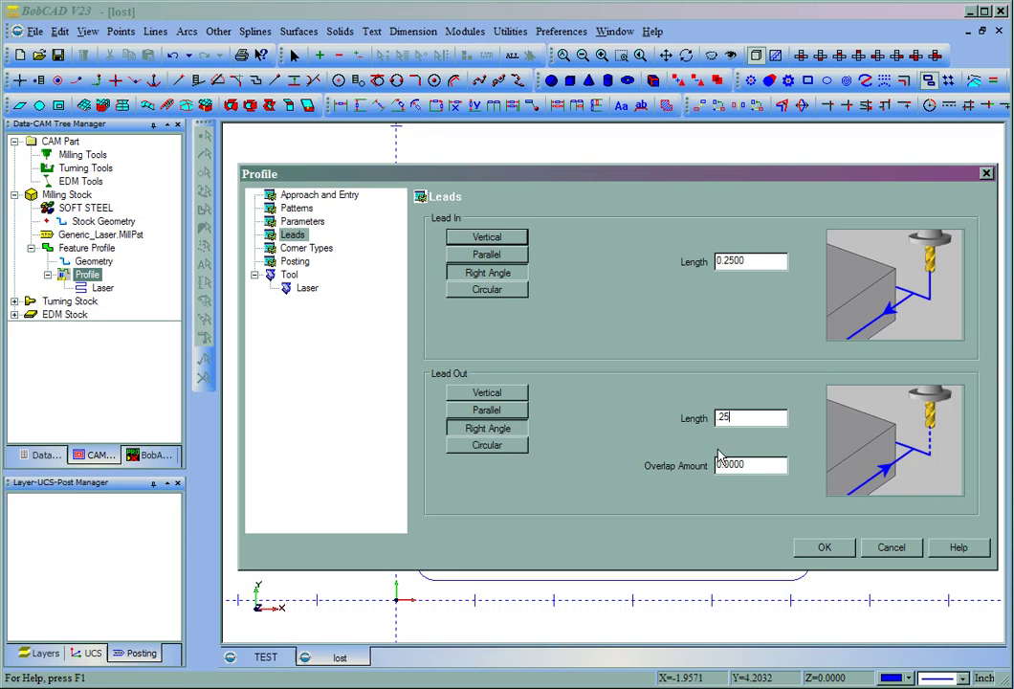
key(Tab)
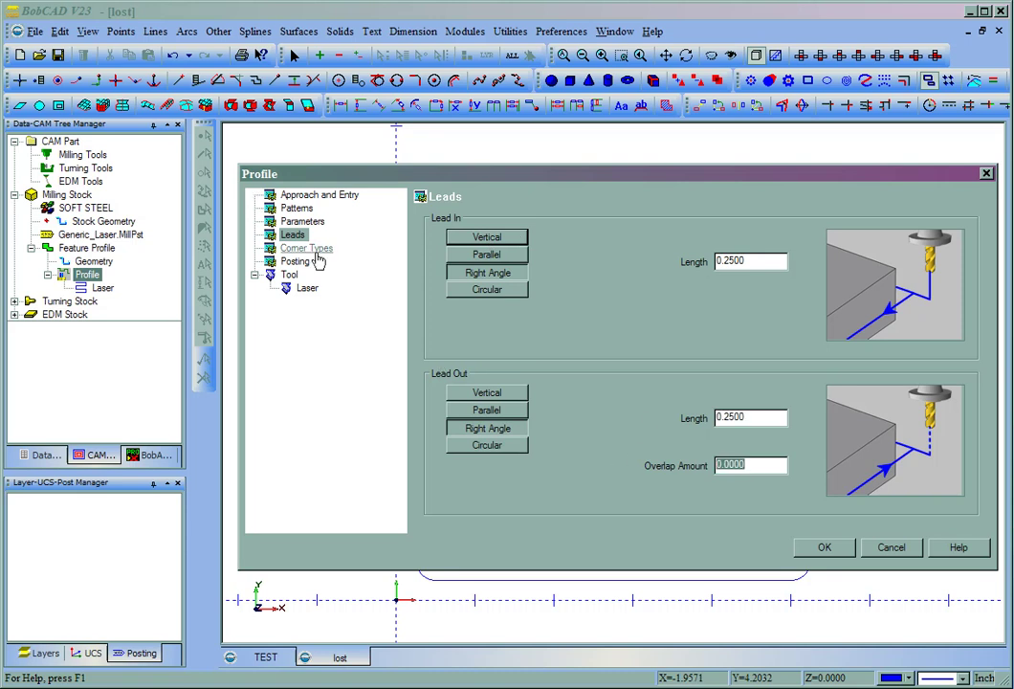
- Set the profile's external and internal corners to Round and keep work offset 1 for posting
click(308, 249)
click(514, 255)
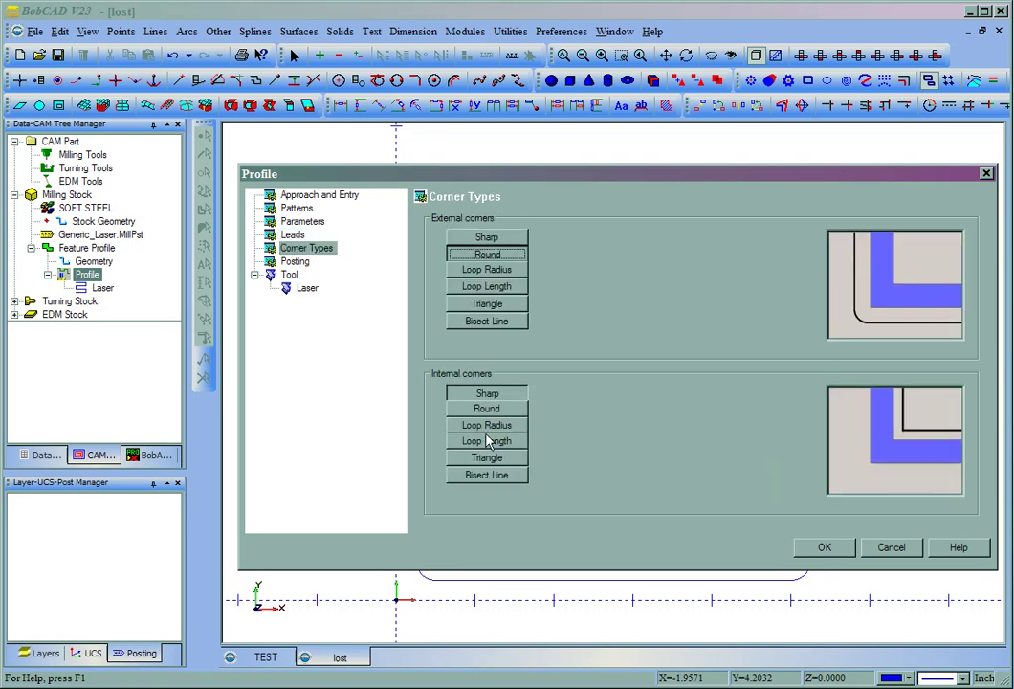
click(487, 408)
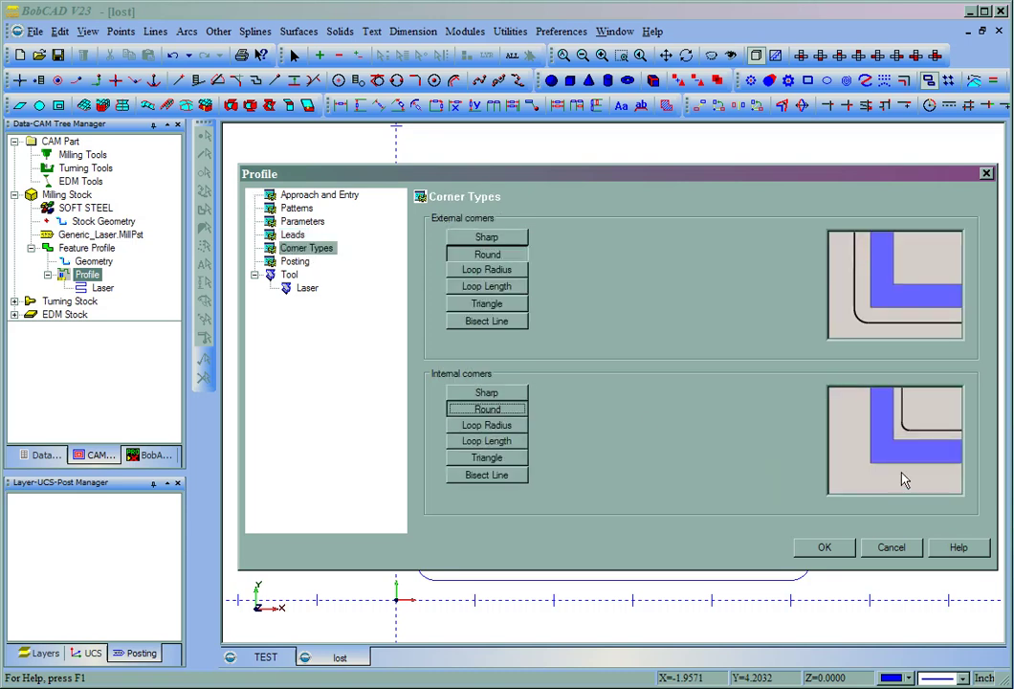
click(295, 262)
click(780, 238)
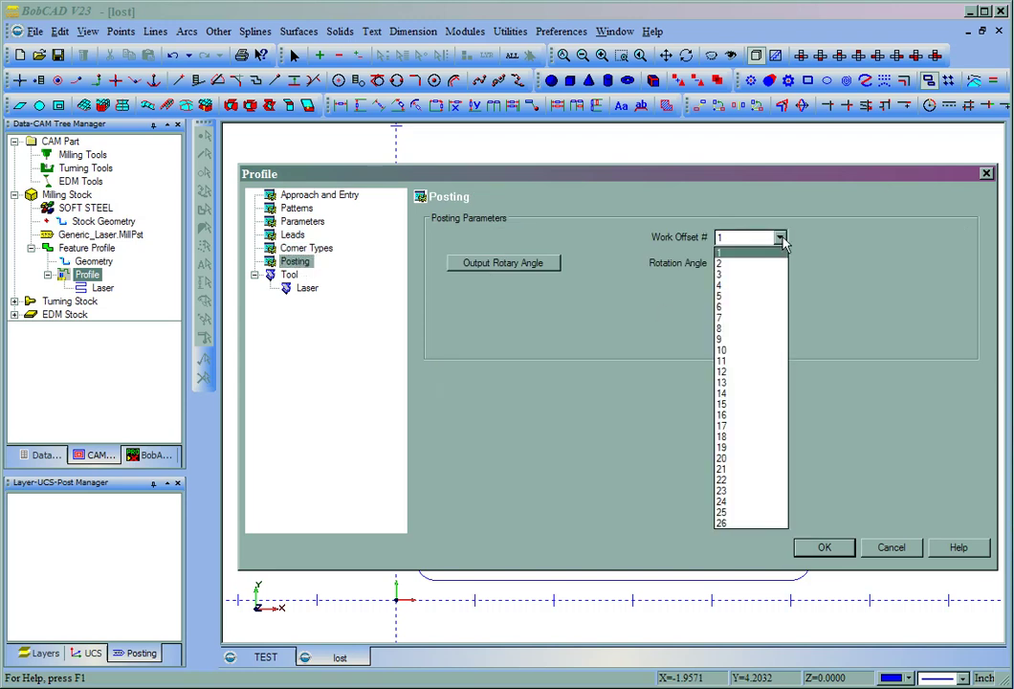
click(780, 239)
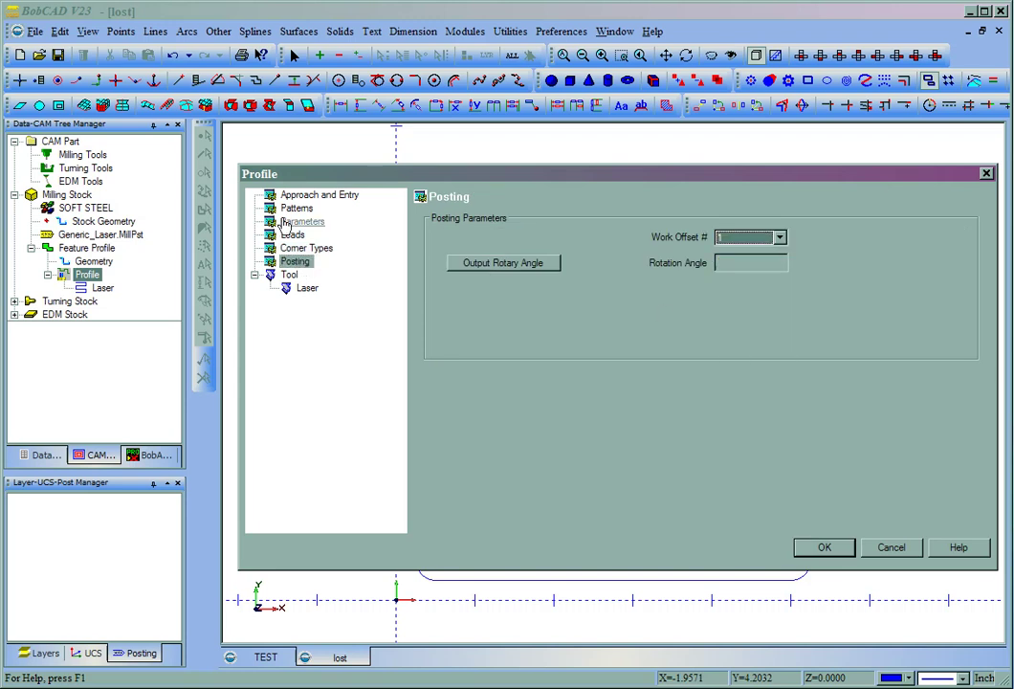
- Set the laser tool's diameter to 0.0312 with AIR as the gas type, and try the Gas ON and Gas OFF options
click(303, 289)
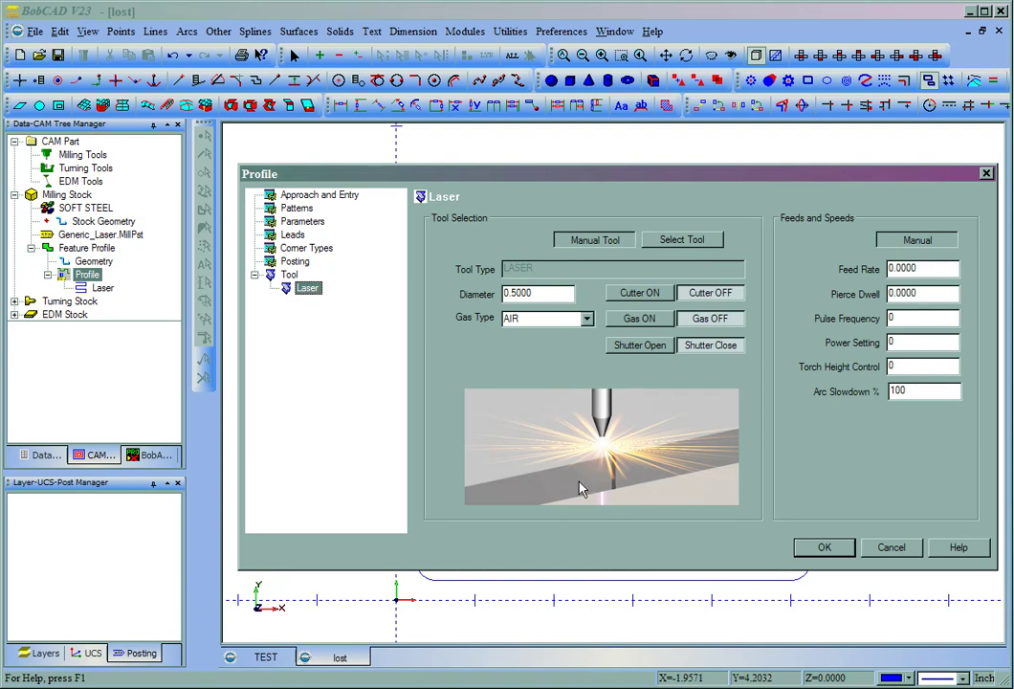
double_click(570, 293)
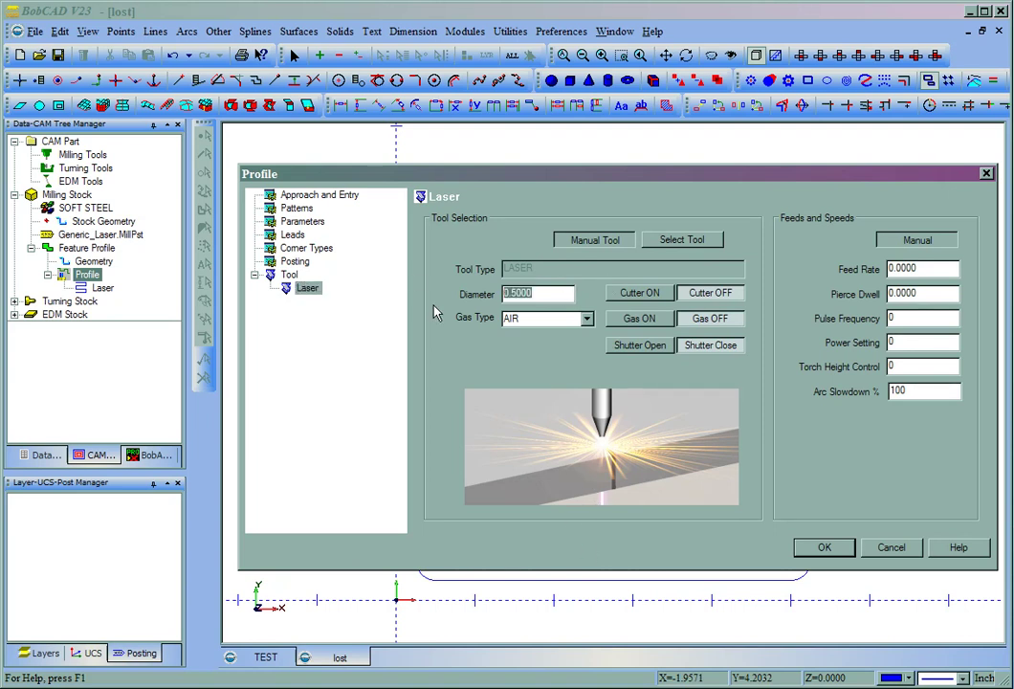
text(.0312)
click(587, 320)
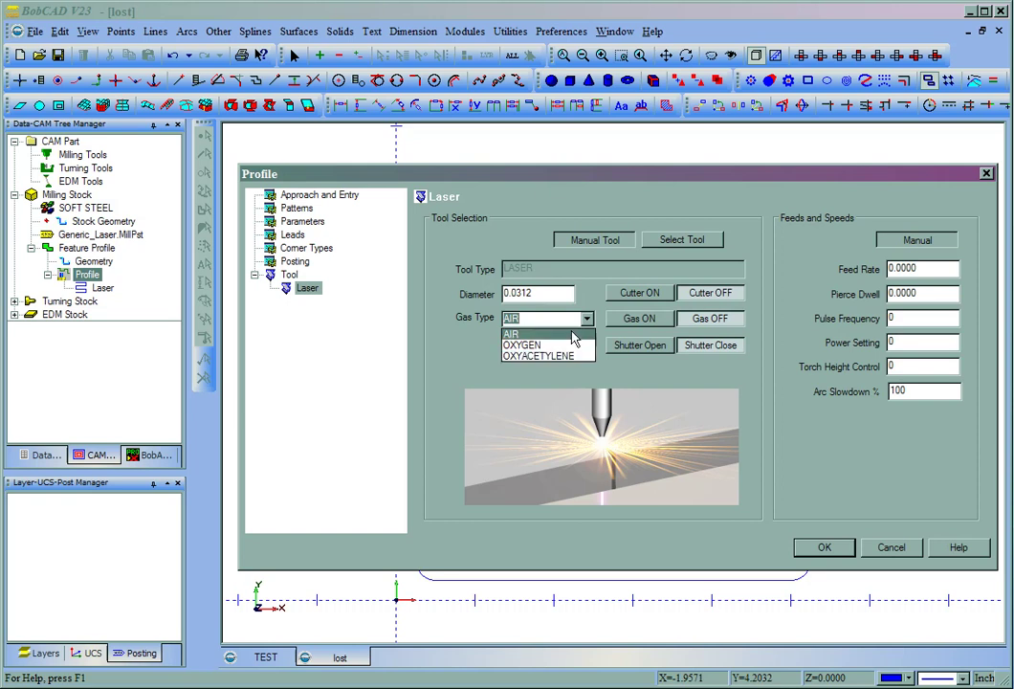
click(521, 333)
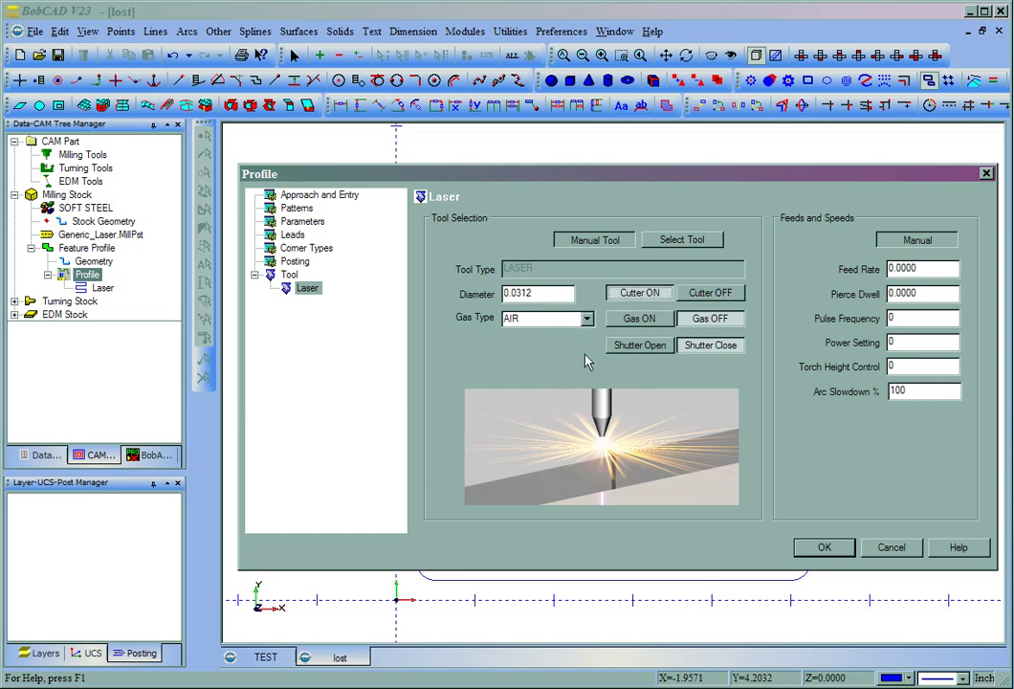
click(639, 319)
click(719, 325)
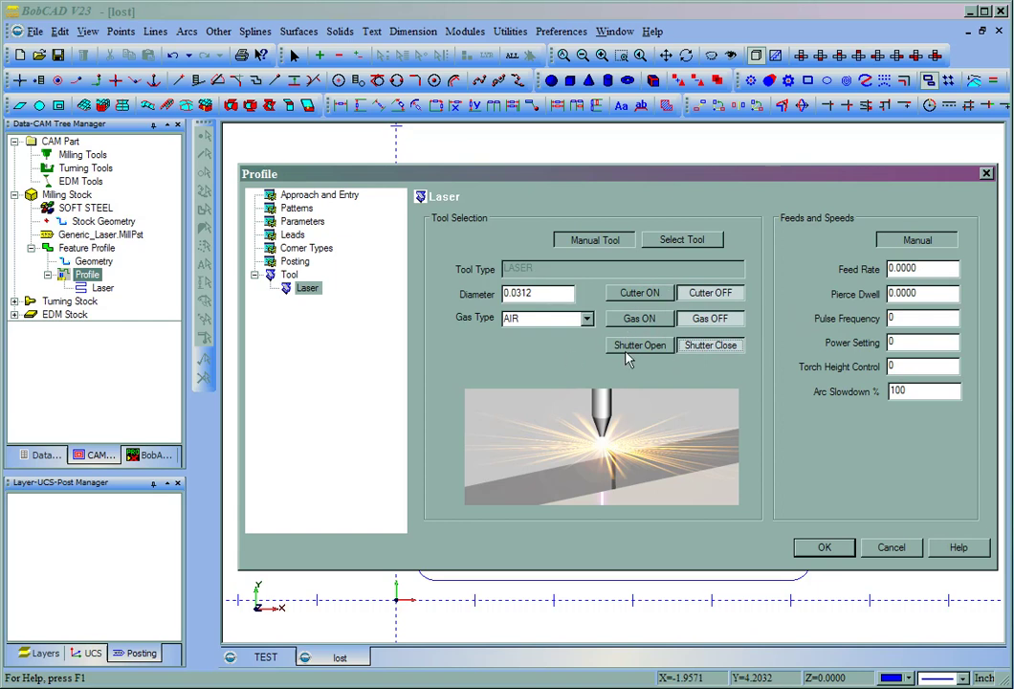
- Set the laser's feed rate to 20, pierce dwell to 2 and arc slowdown to 50%, and accept the profile settings
double_click(941, 268)
text(20)
double_click(895, 294)
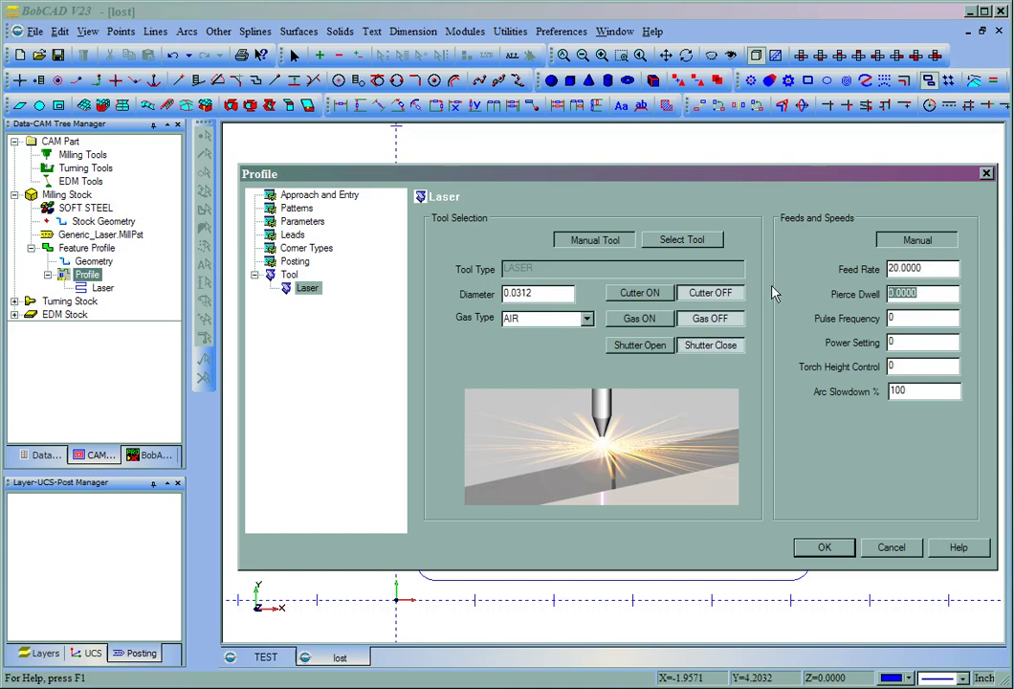
text(2)
double_click(891, 317)
key(Tab)
key(Tab)
key(Tab)
text(50)
click(821, 551)
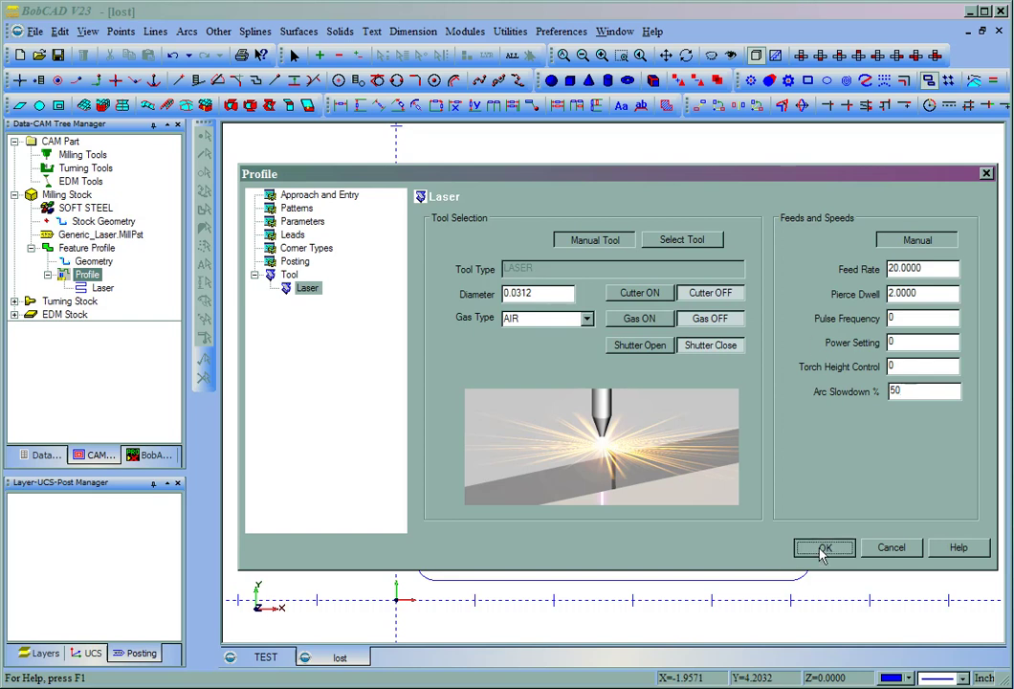
- Post the NC program for the laser profile operation
right_click(86, 159)
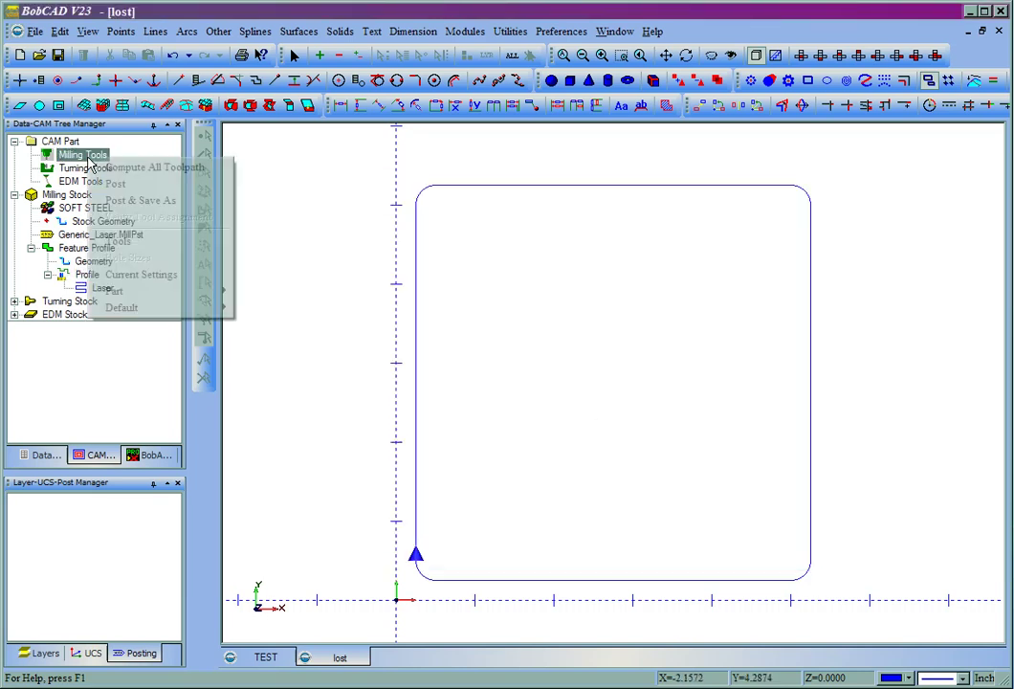
click(119, 184)
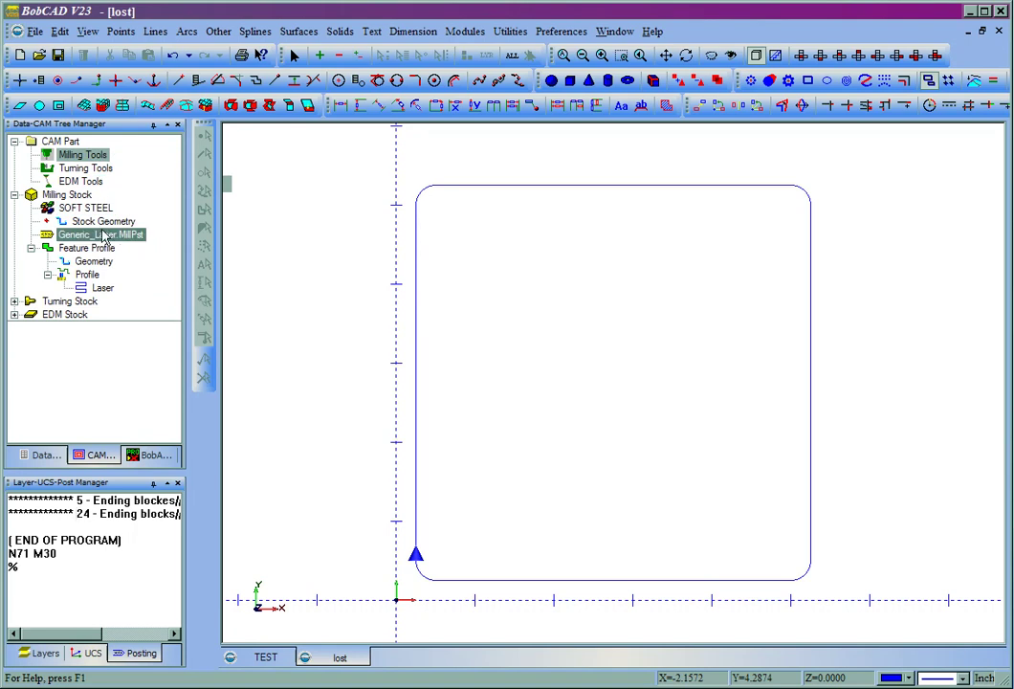
- Try to switch the machine make from LASER to PLASMA in the current milling settings
right_click(95, 160)
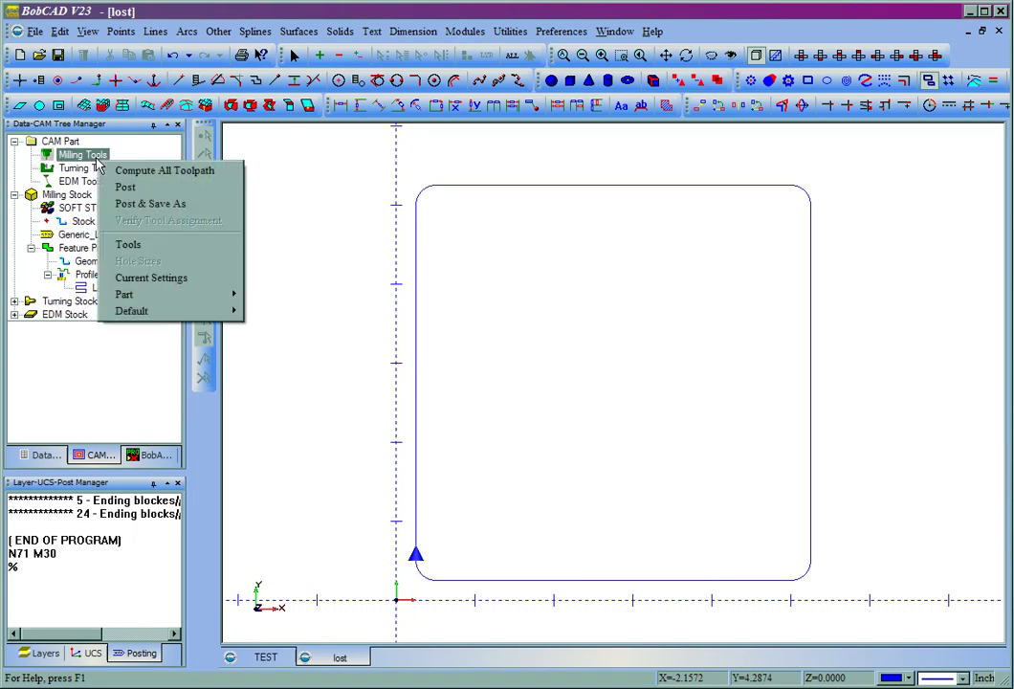
click(176, 280)
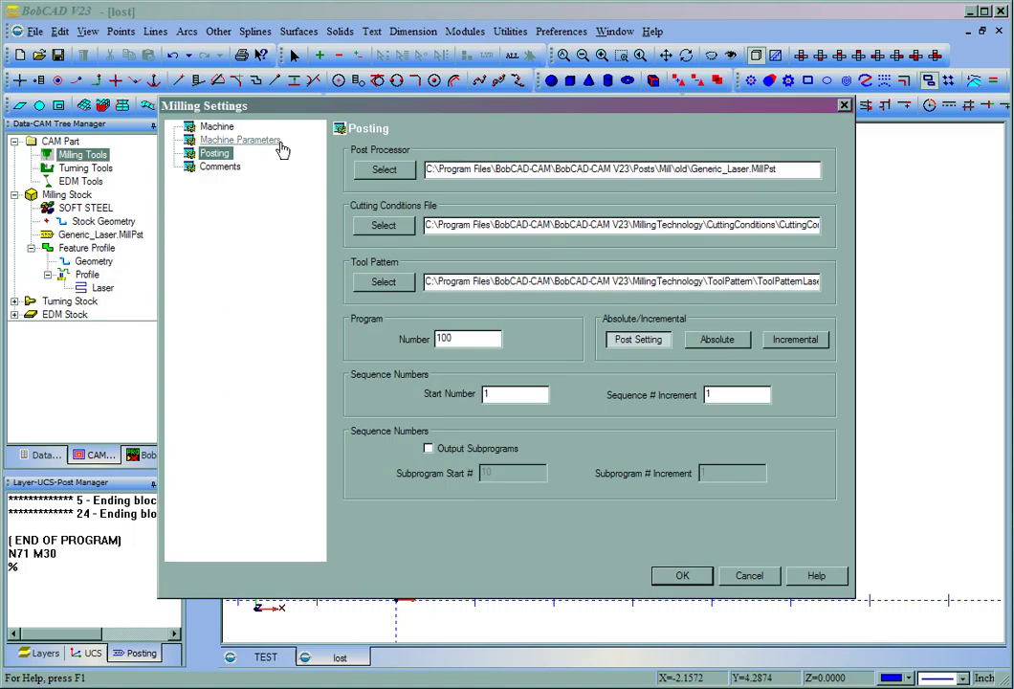
click(572, 174)
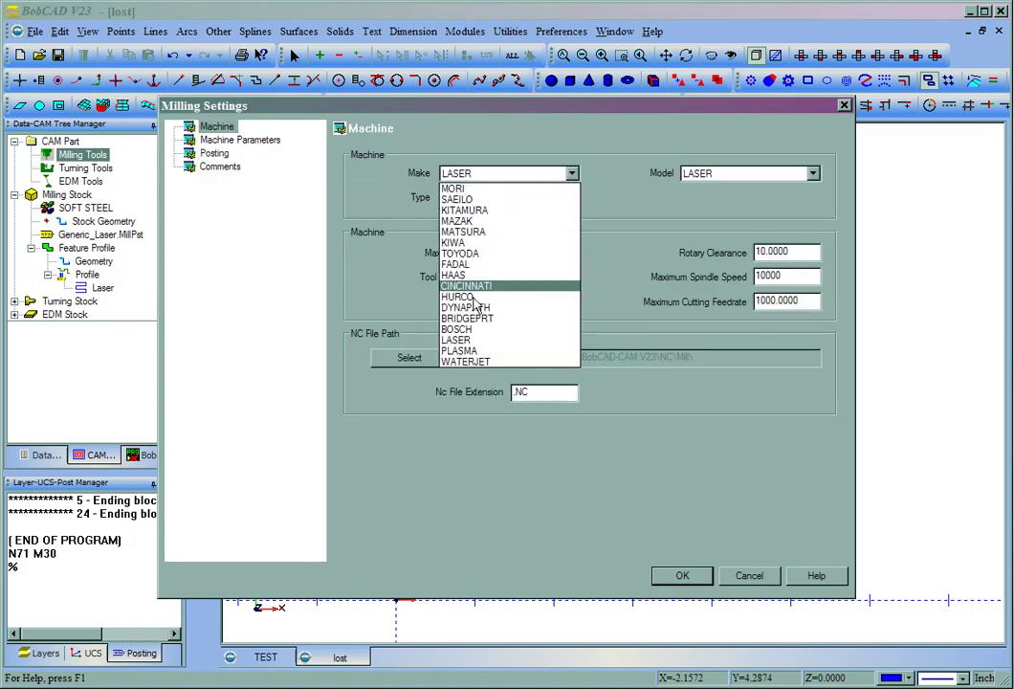
click(462, 346)
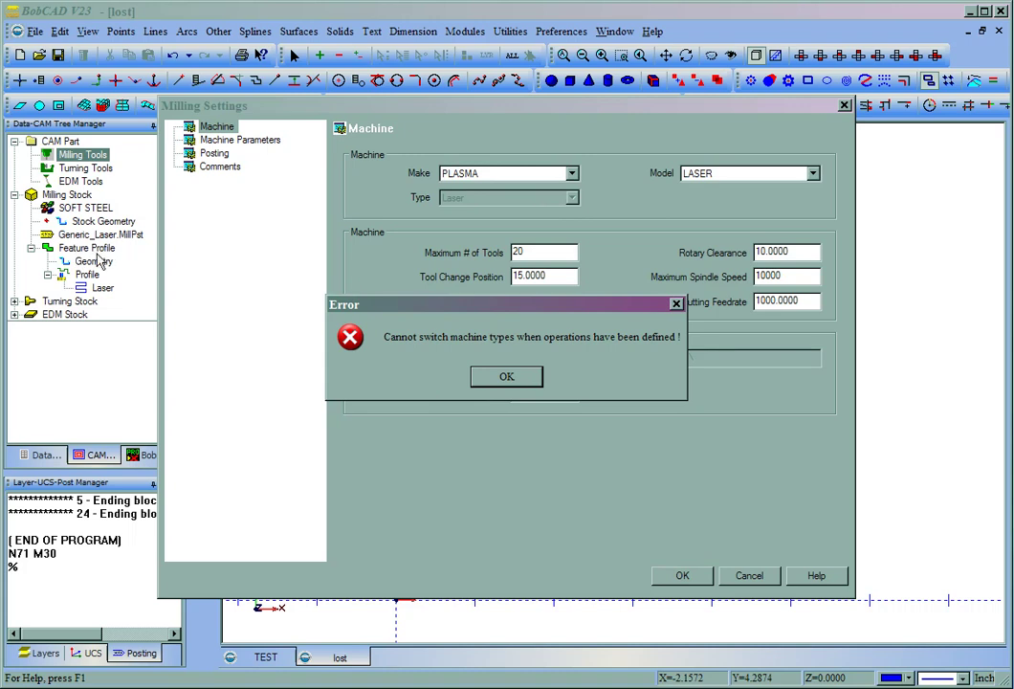
click(511, 378)
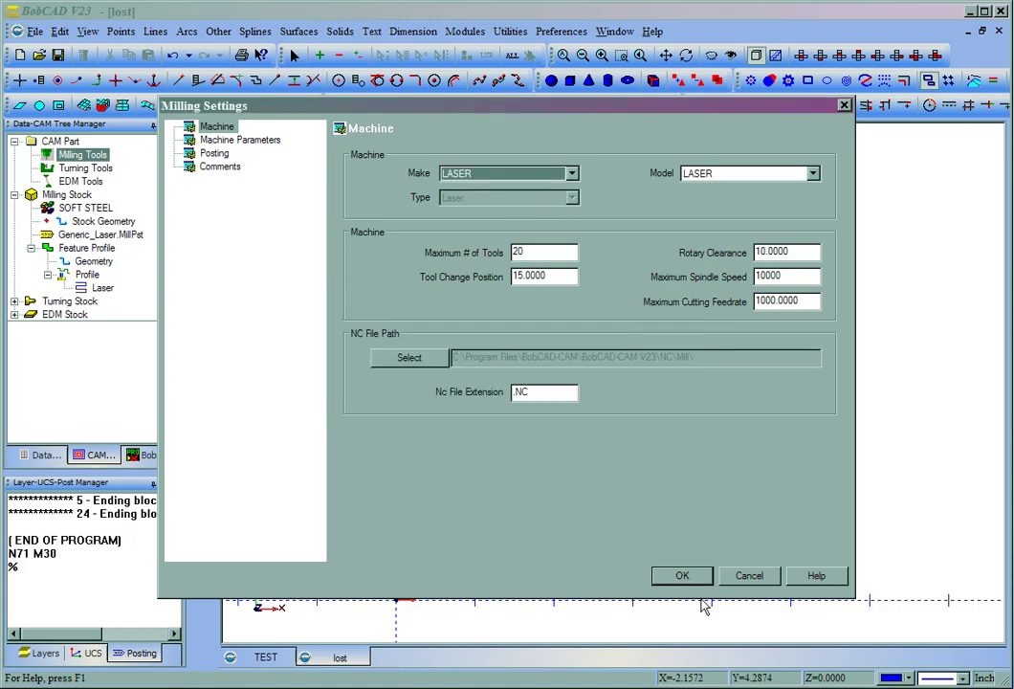
click(682, 575)
- Delete the profile feature with its laser operation from the milling stock
right_click(84, 249)
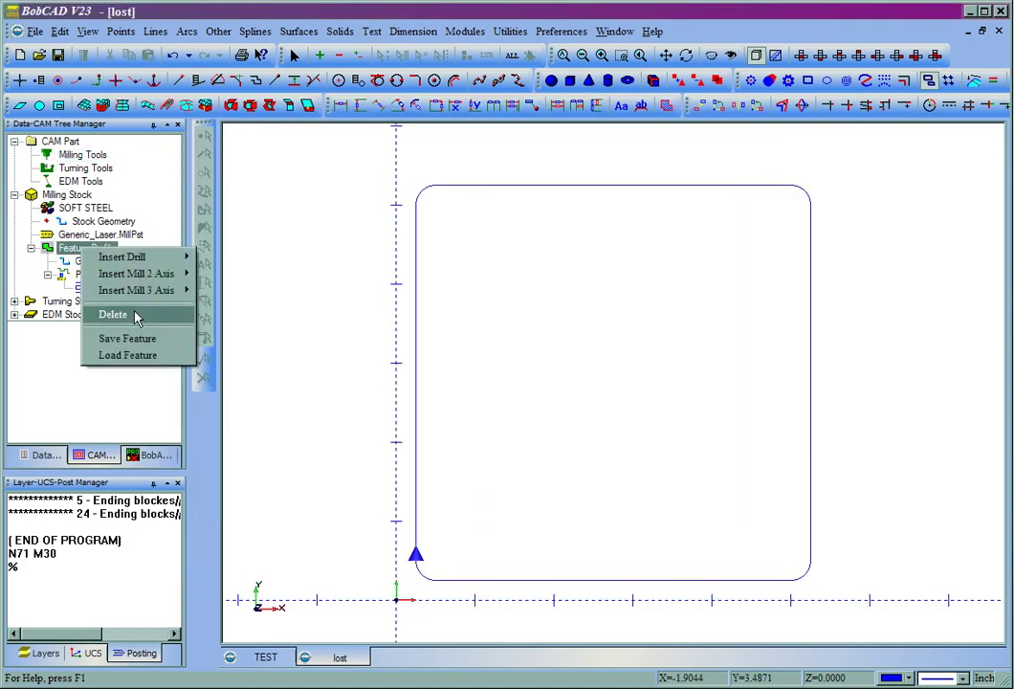
click(136, 318)
click(465, 373)
- Change the machine make to PLASMA in the current milling settings and accept the change
right_click(103, 156)
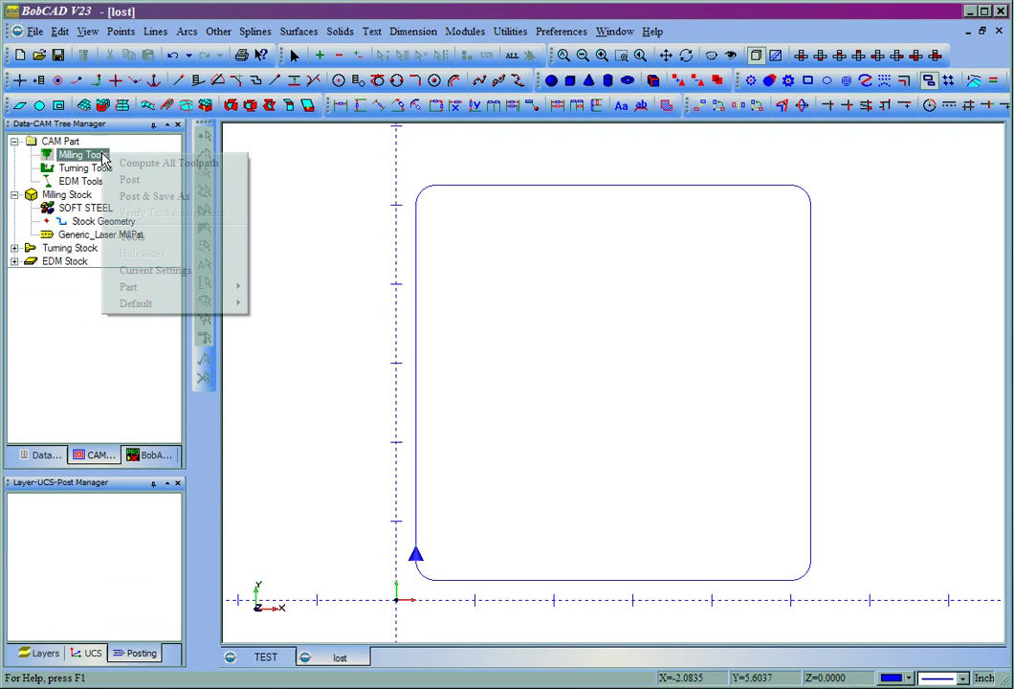
click(179, 270)
click(469, 175)
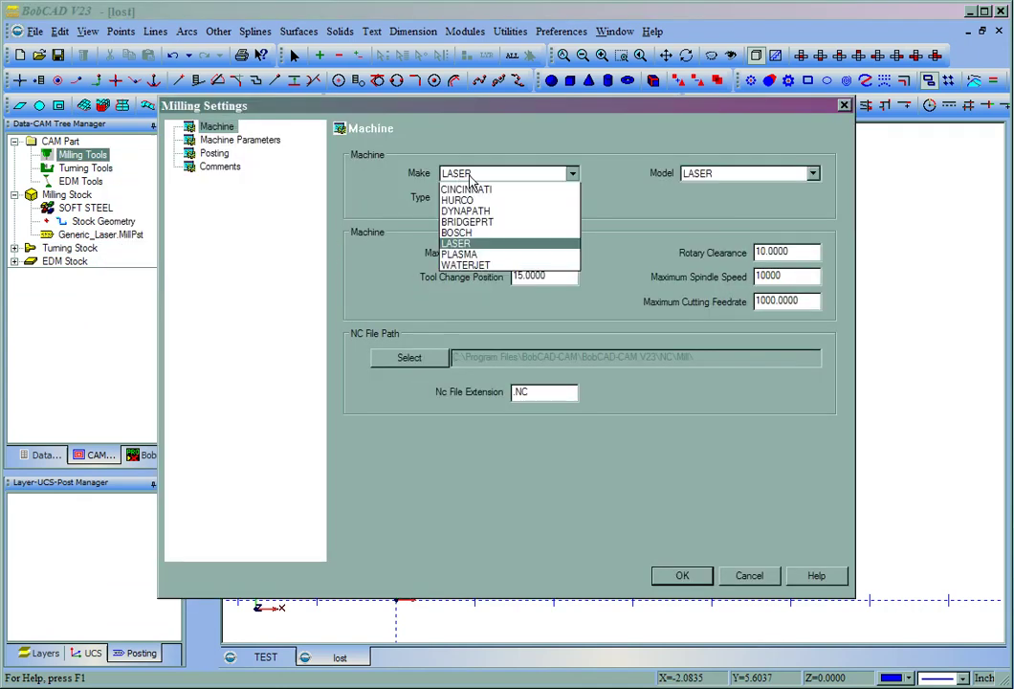
click(499, 352)
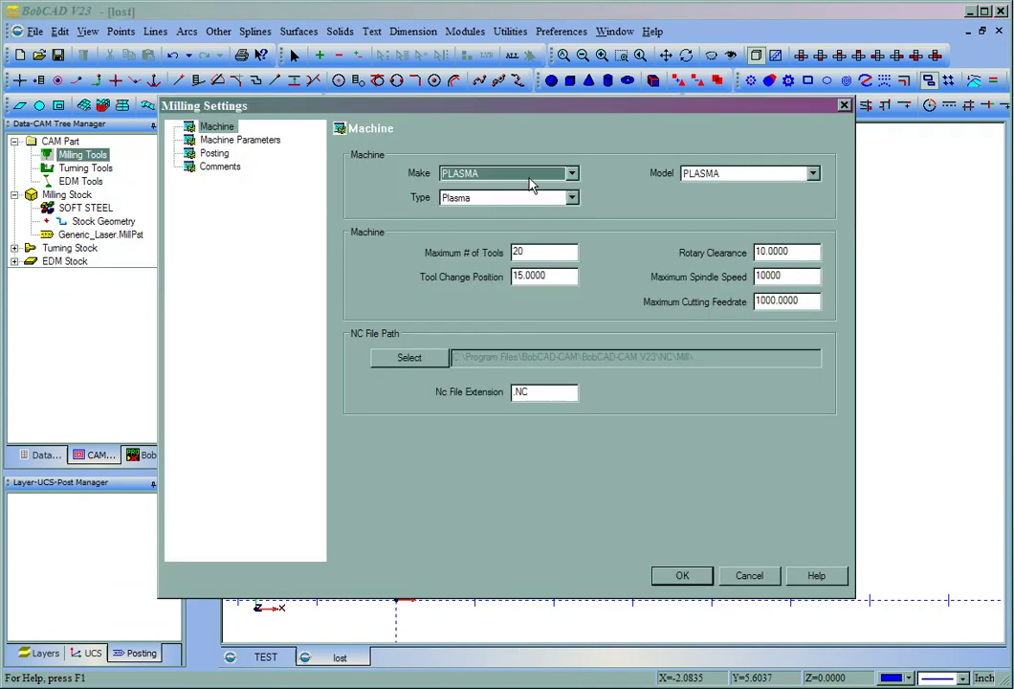
click(681, 575)
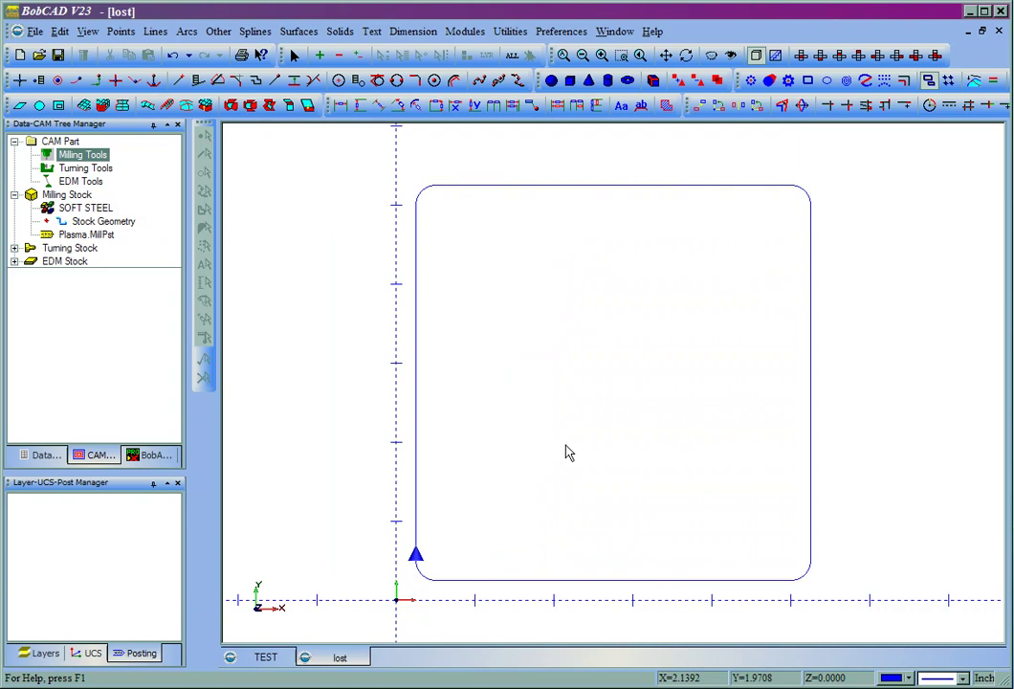